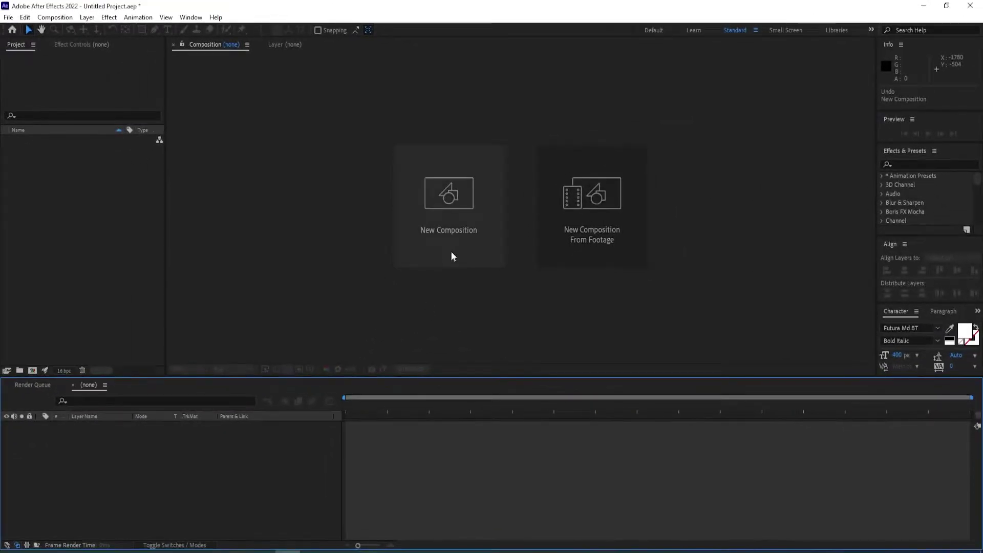
Create Comp 1 and add a 'NIKE' text layer centred in the frame
{"action": "left_click", "coordinate": [463, 217]}
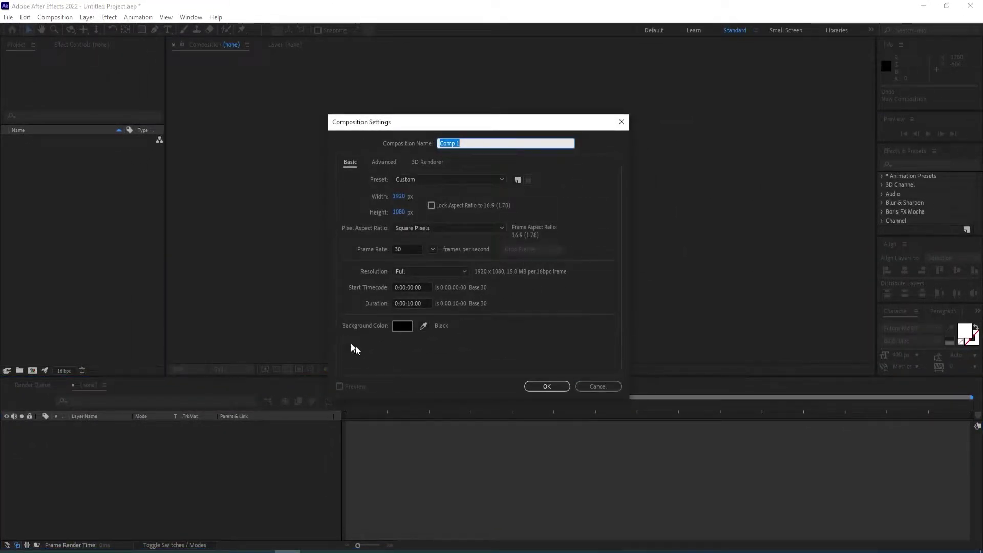
{"action": "left_click", "coordinate": [544, 388]}
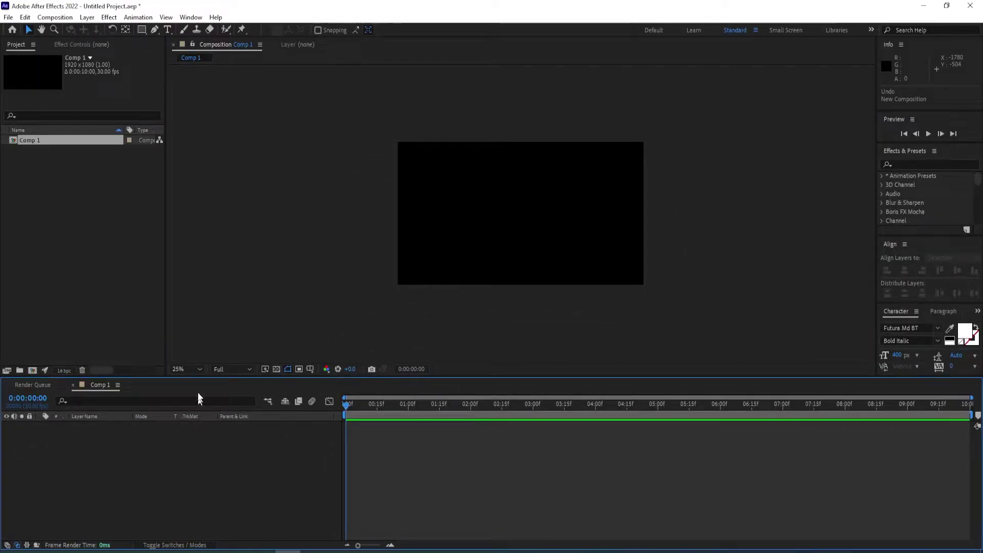
{"action": "key", "text": "ctrl+t"}
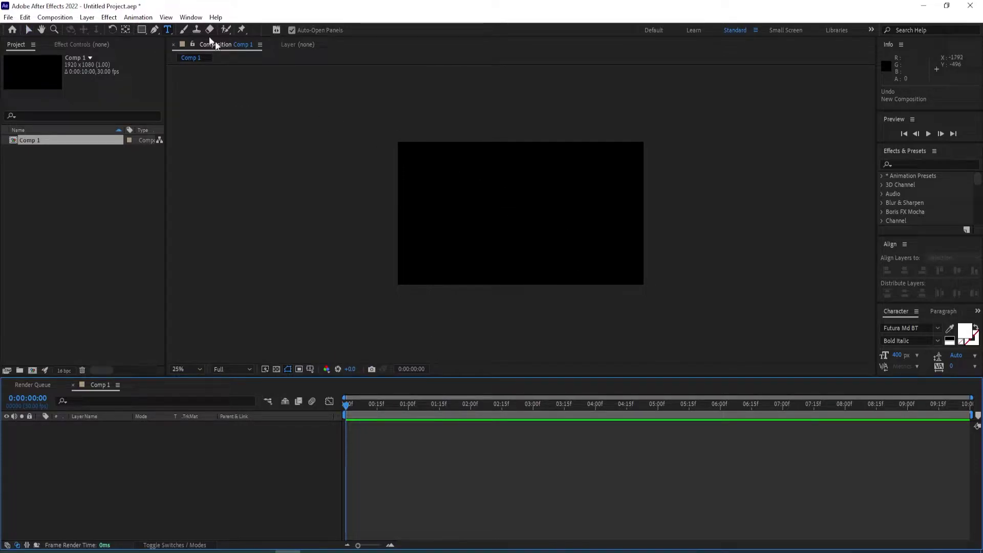
{"action": "left_click", "coordinate": [488, 225]}
{"action": "type", "text": "NIKE"}
{"action": "left_click", "coordinate": [120, 429]}
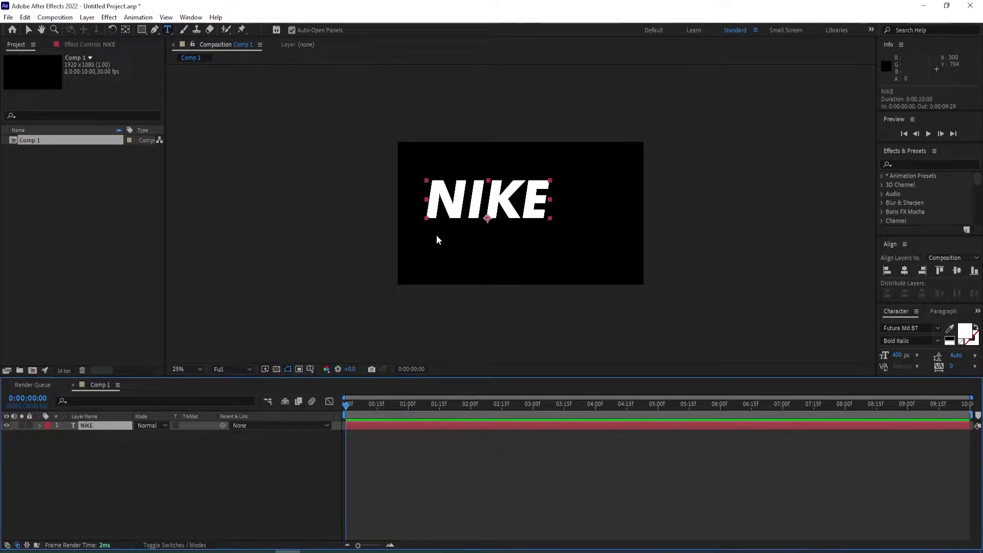
{"action": "key", "text": "ctrl+Home"}
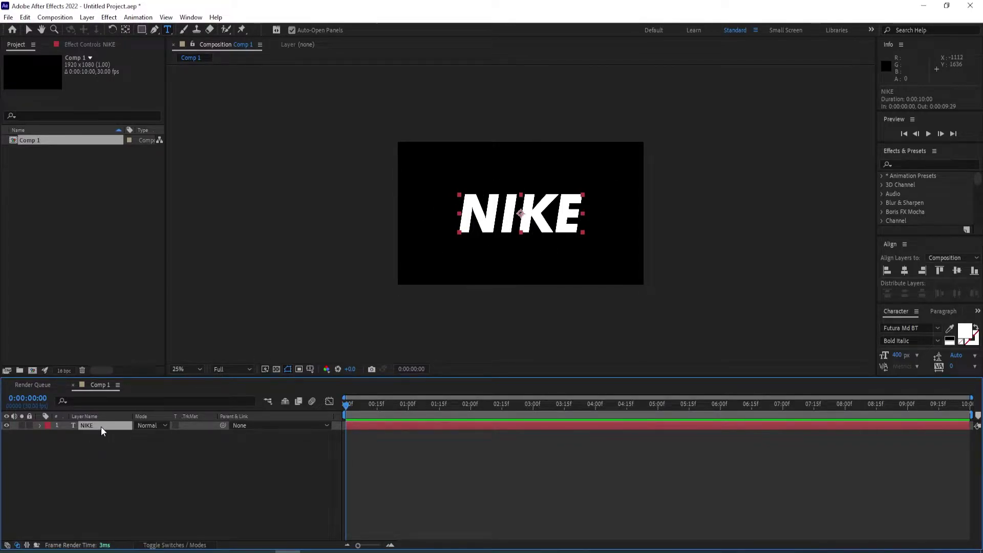
Add a #FAB600 yellow solid (Orange Solid 1) and move it beneath the NIKE text
{"action": "right_click", "coordinate": [146, 486]}
{"action": "mouse_move", "coordinate": [179, 361]}
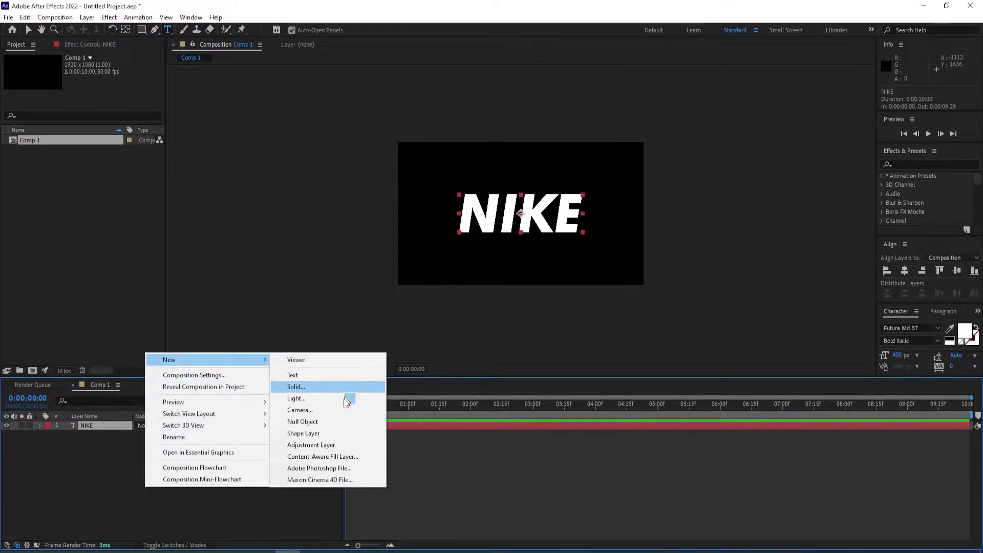
{"action": "left_click", "coordinate": [341, 387]}
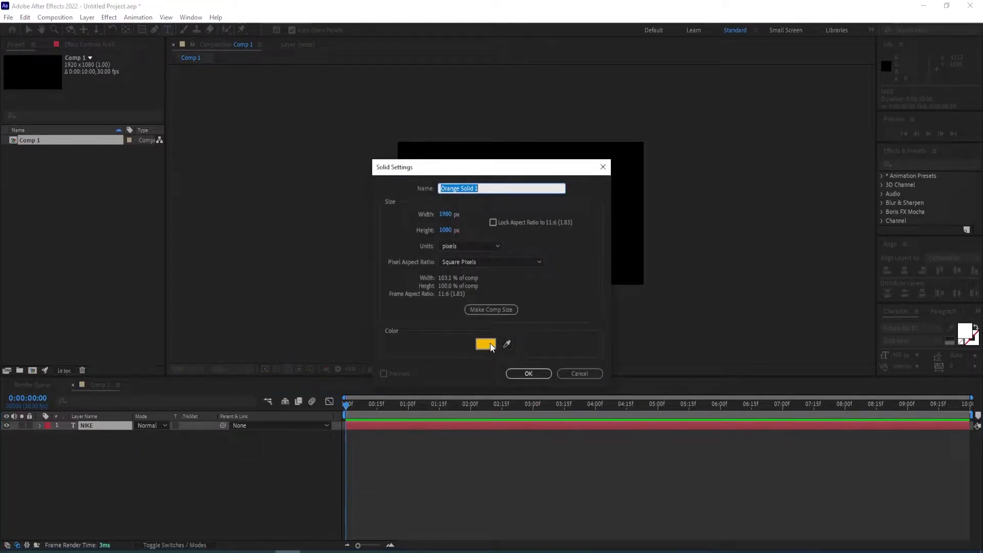
{"action": "left_click", "coordinate": [486, 344]}
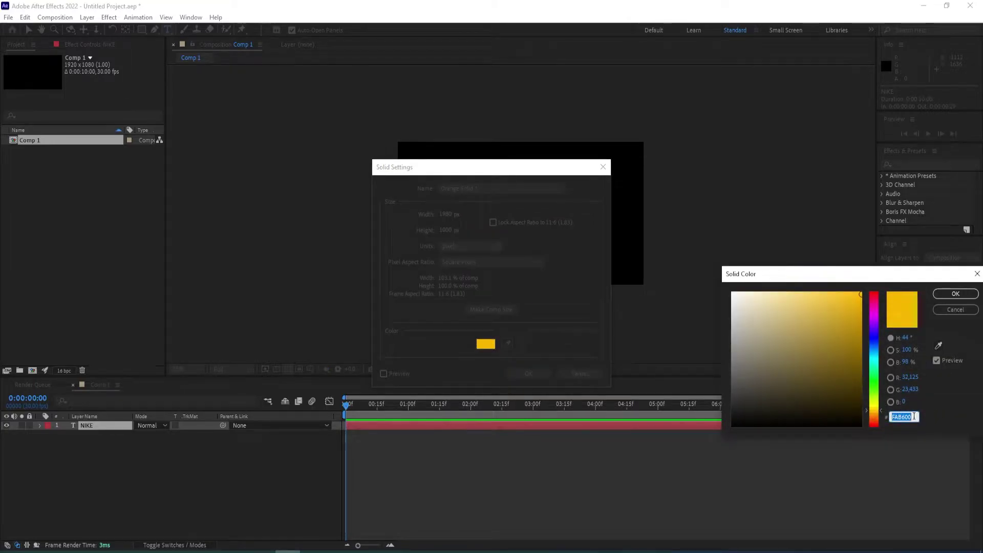
{"action": "left_click", "coordinate": [955, 293]}
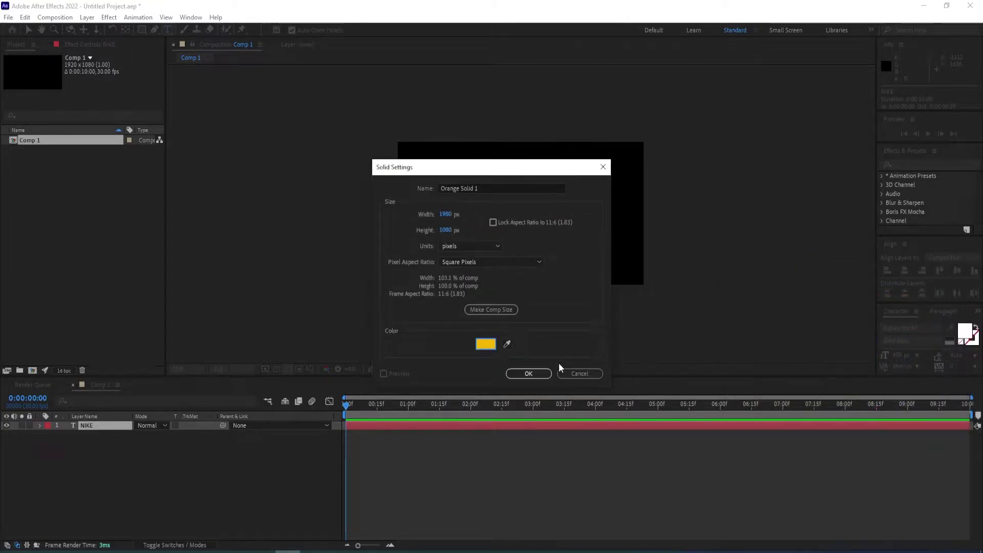
{"action": "left_click", "coordinate": [517, 376]}
{"action": "left_click_drag", "start_coordinate": [112, 429], "coordinate": [109, 443]}
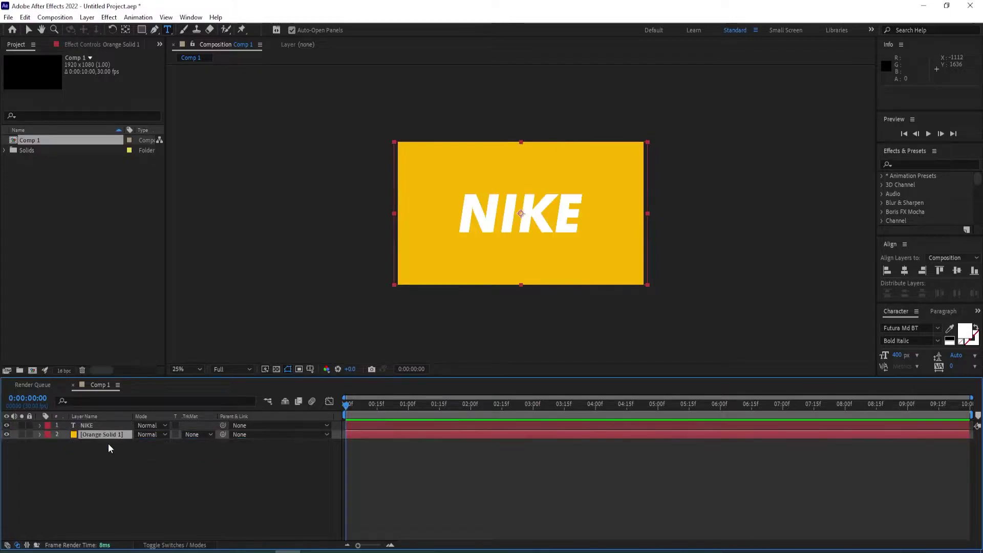
Set the yellow solid's track matte to Alpha Inverted Matte using NIKE
{"action": "left_click", "coordinate": [201, 437]}
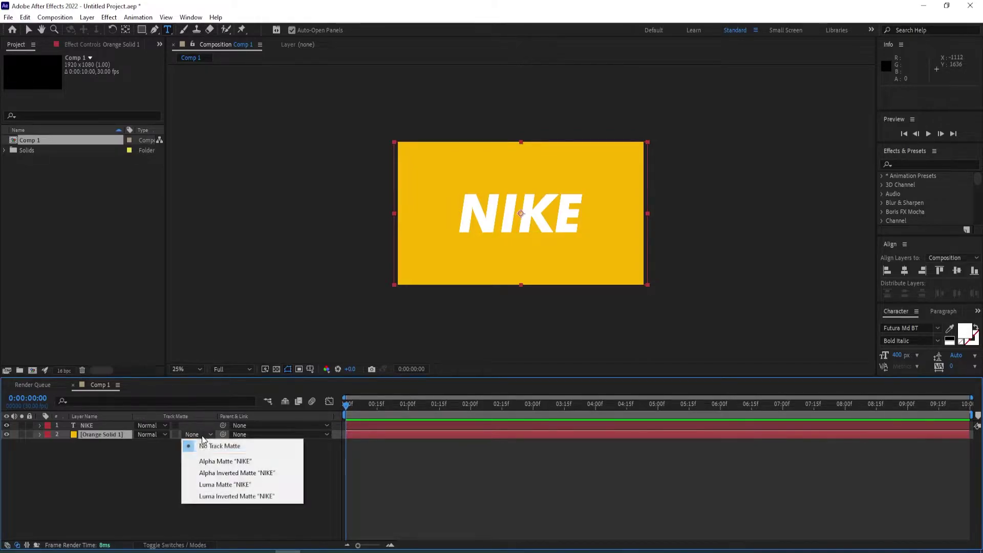
{"action": "left_click", "coordinate": [220, 471]}
{"action": "left_click", "coordinate": [115, 464]}
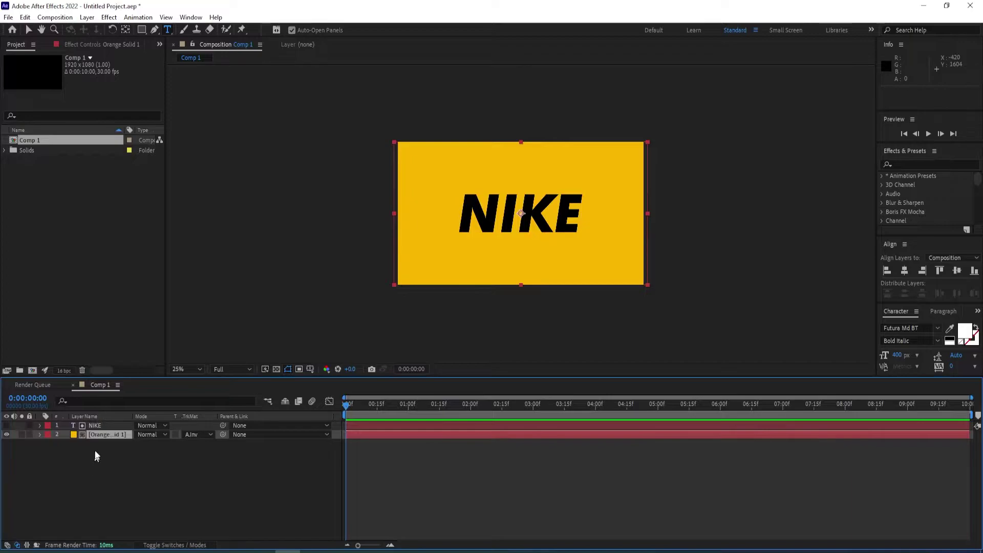
Pre-compose NIKE and the solid into a comp named 'nike'
{"action": "left_click", "coordinate": [97, 428], "text": "shift"}
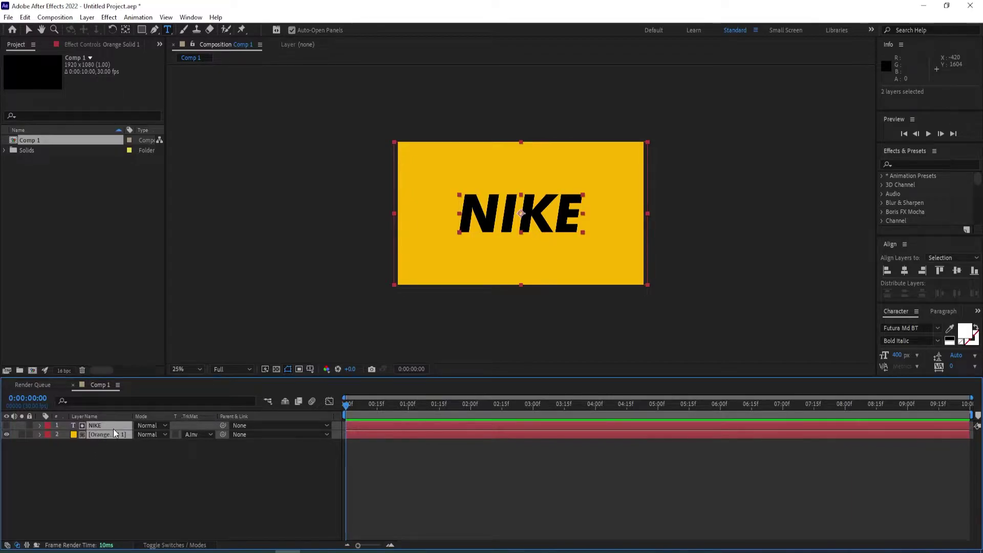
{"action": "key", "text": "ctrl+shift+c"}
{"action": "type", "text": "nike"}
{"action": "key", "text": "Return"}
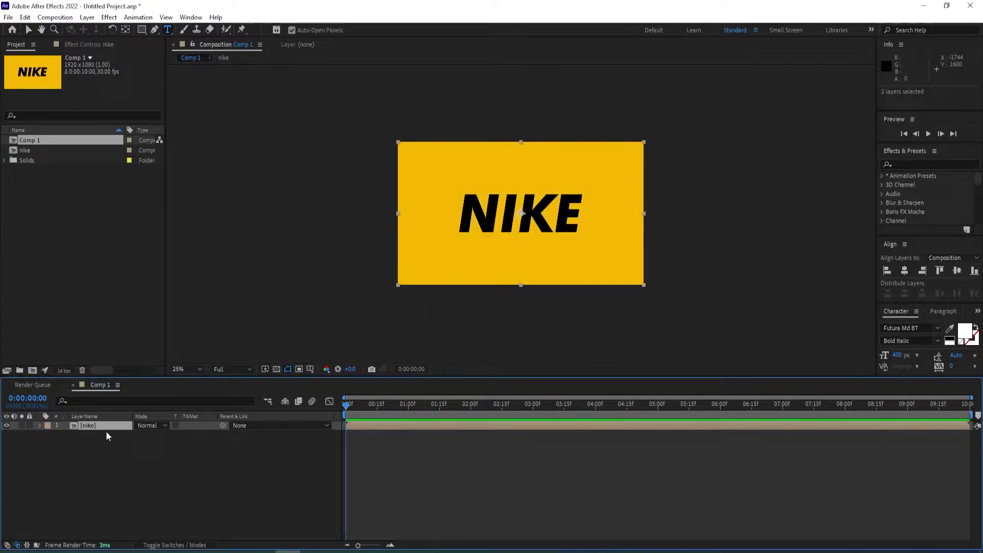
Add a second yellow solid, Orange Solid 2, below the nike pre-comp and lock it
{"action": "right_click", "coordinate": [112, 487]}
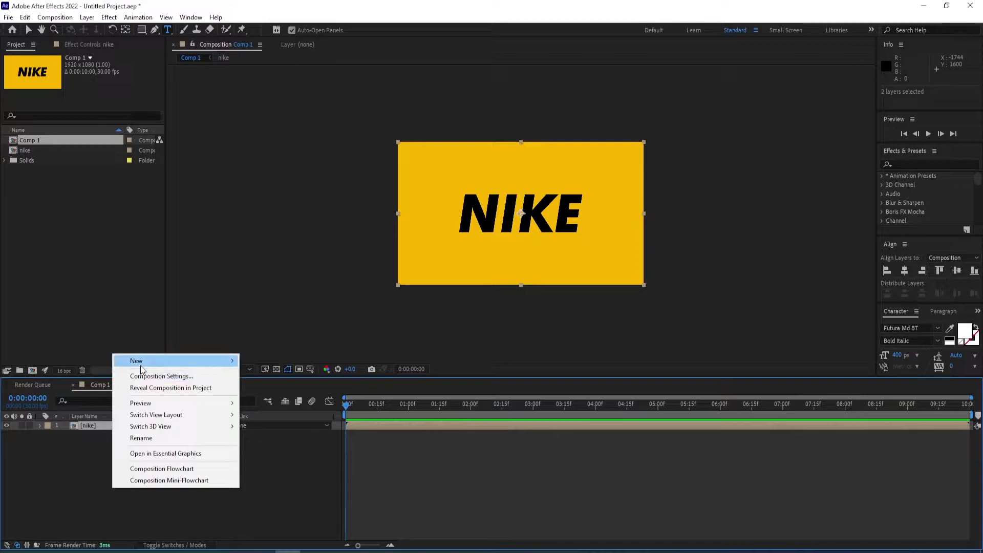
{"action": "mouse_move", "coordinate": [142, 369]}
{"action": "left_click", "coordinate": [256, 389]}
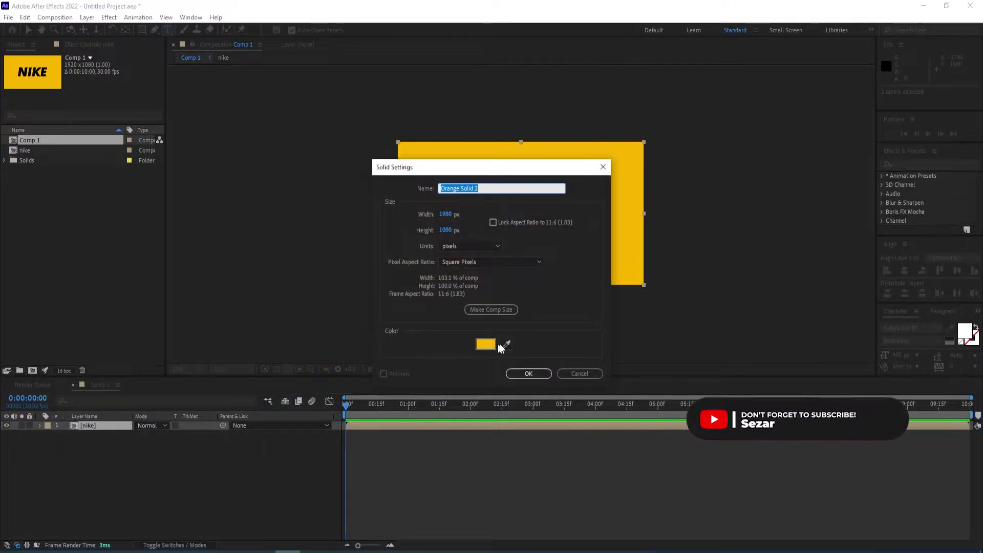
{"action": "left_click", "coordinate": [527, 374]}
{"action": "left_click_drag", "start_coordinate": [109, 426], "coordinate": [105, 451]}
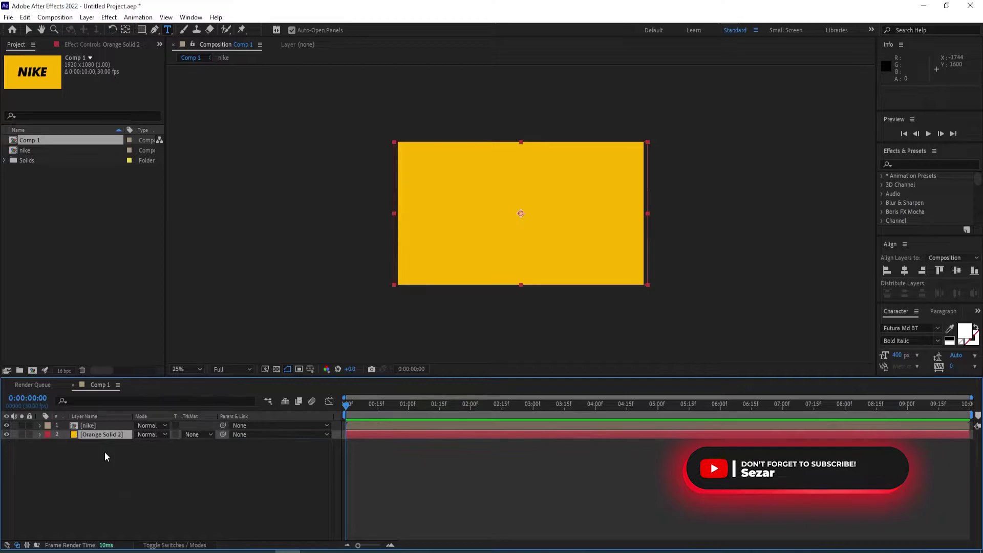
{"action": "left_click", "coordinate": [29, 434]}
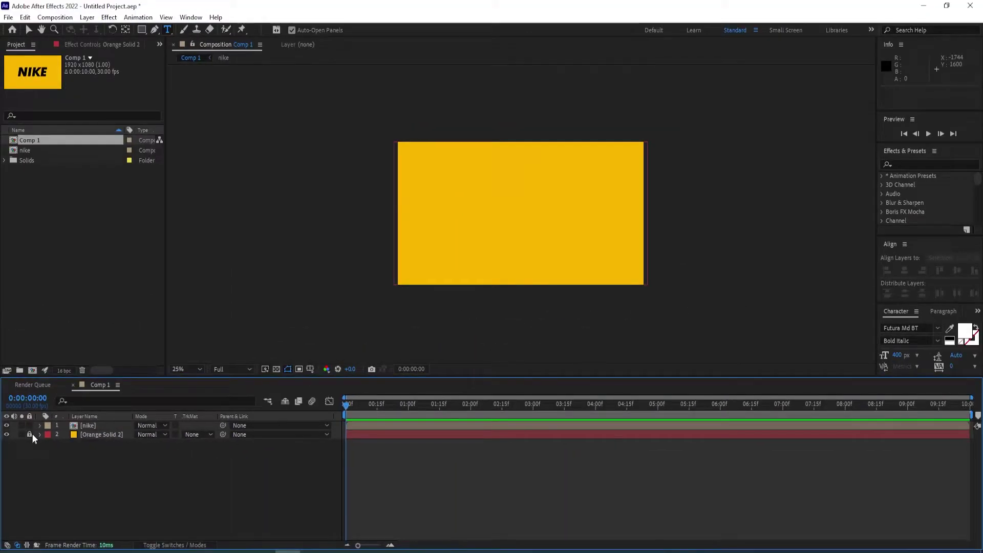
{"action": "left_click", "coordinate": [87, 426]}
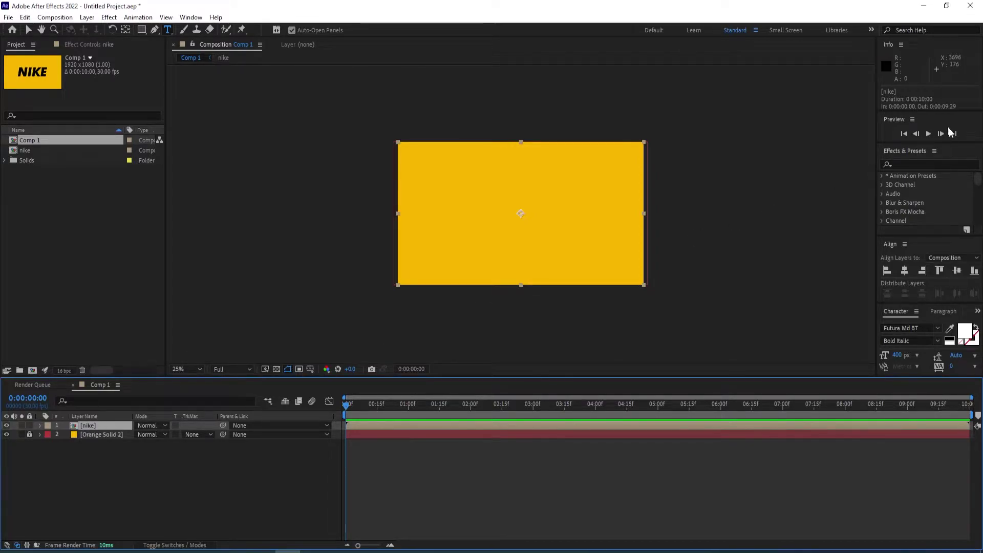
Apply the Drop Shadow effect to the nike layer
{"action": "left_click", "coordinate": [915, 165]}
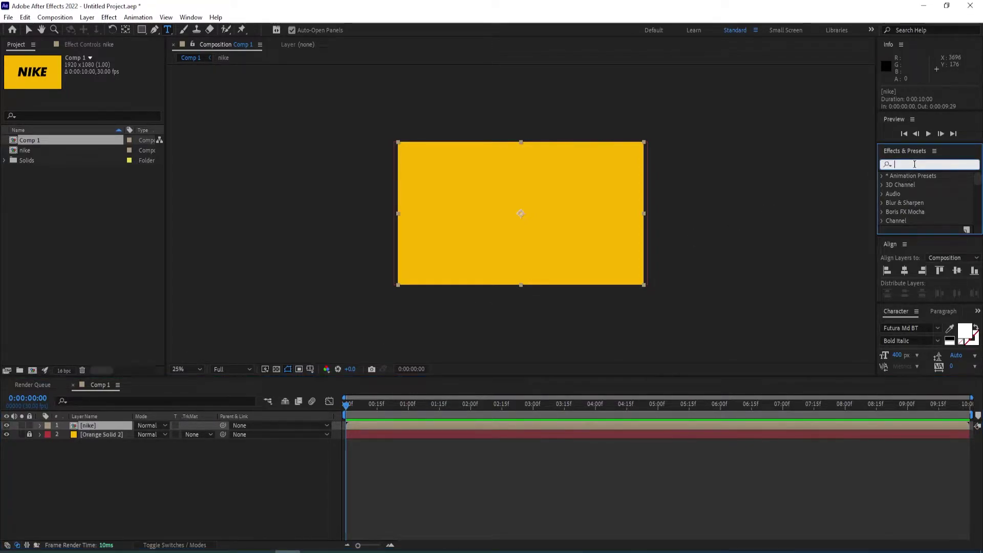
{"action": "type", "text": "drop shad"}
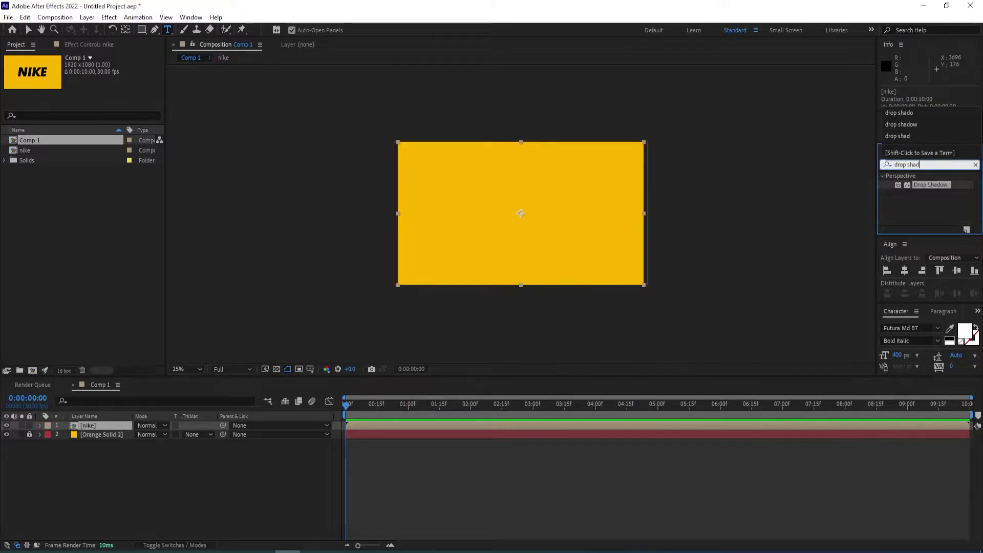
{"action": "left_click", "coordinate": [940, 185]}
{"action": "left_click_drag", "start_coordinate": [939, 190], "coordinate": [392, 426]}
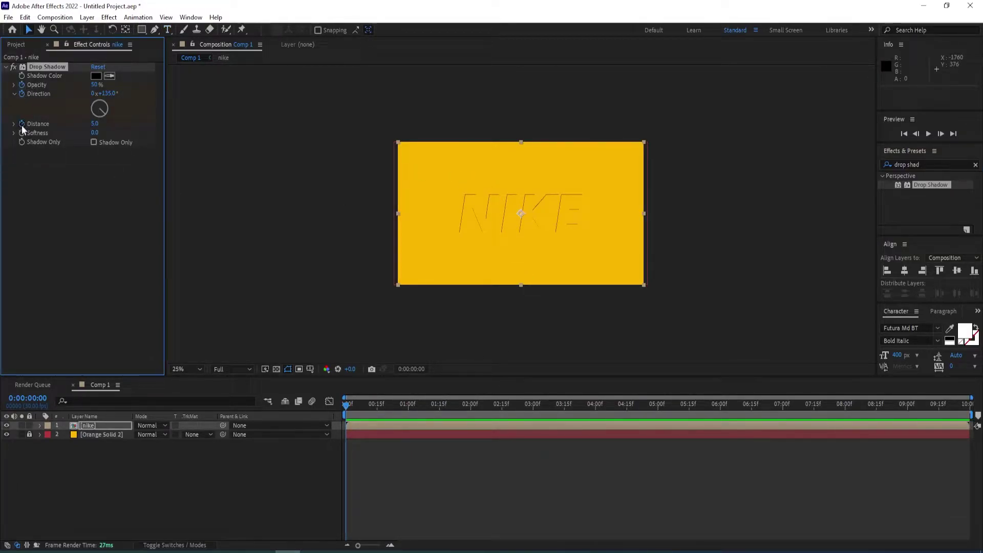
Set the Drop Shadow opacity to 0% and distance to 0
{"action": "left_click", "coordinate": [96, 84]}
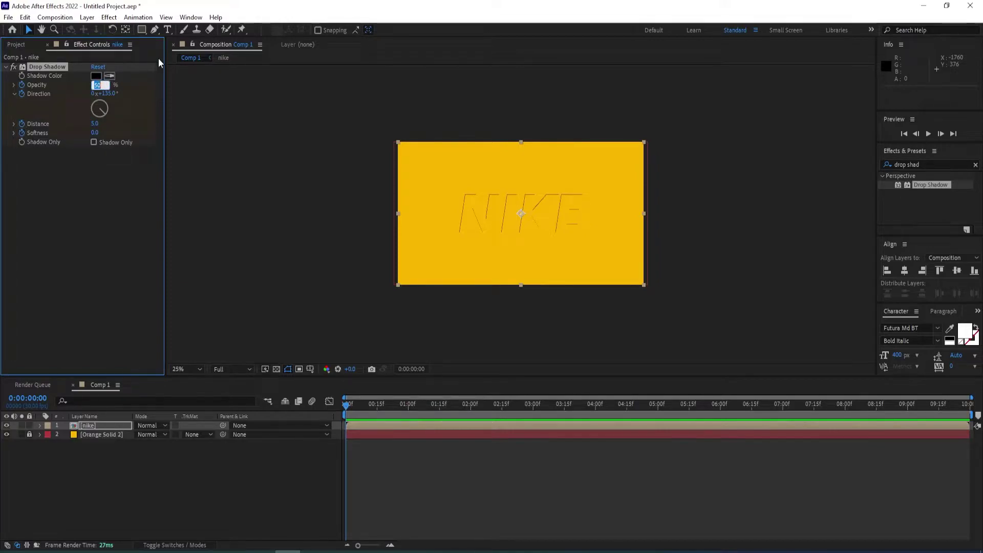
{"action": "type", "text": "0"}
{"action": "key", "text": "Return"}
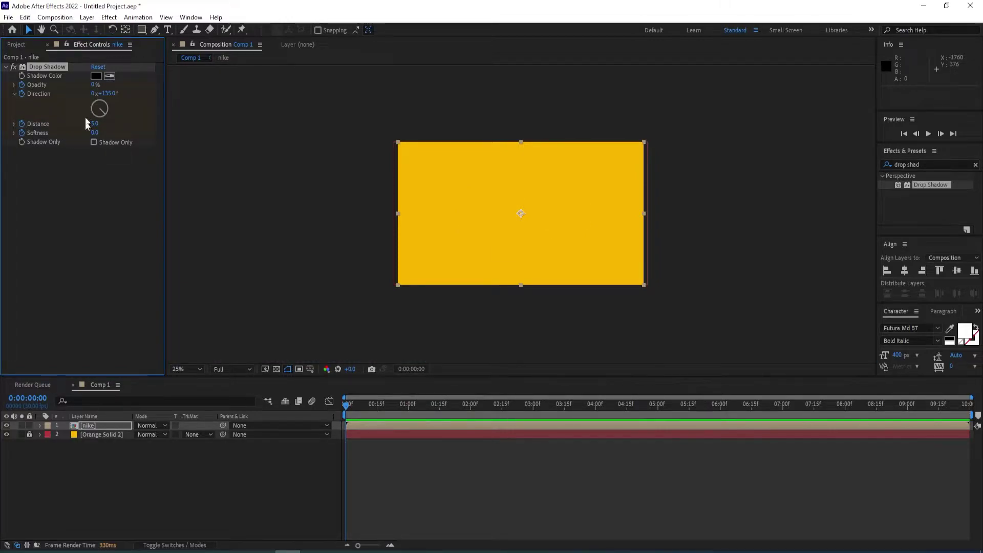
{"action": "left_click", "coordinate": [97, 125]}
{"action": "type", "text": "0"}
{"action": "key", "text": "Return"}
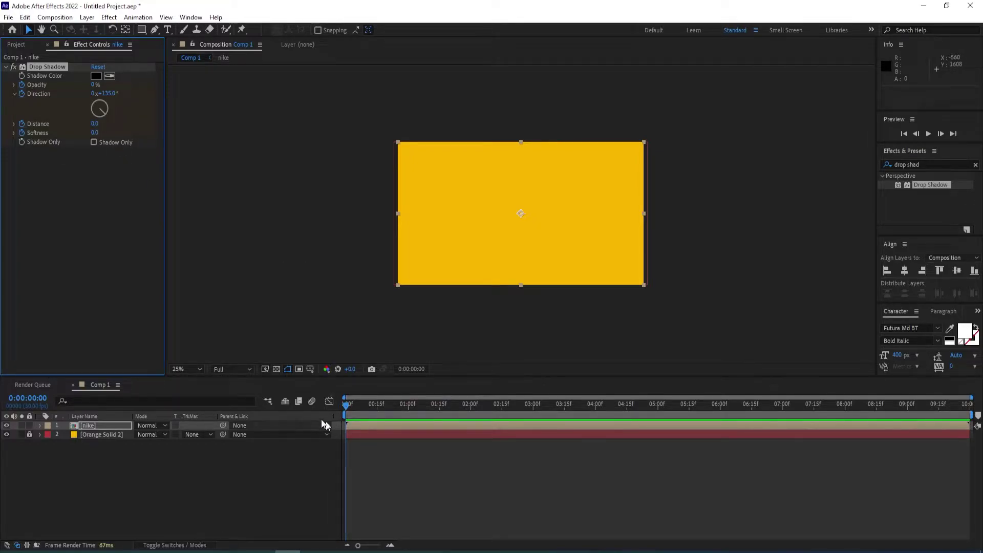
At 1:15, add keyframes for the shadow's Opacity, Distance and Softness
{"action": "left_click_drag", "start_coordinate": [351, 408], "coordinate": [441, 408]}
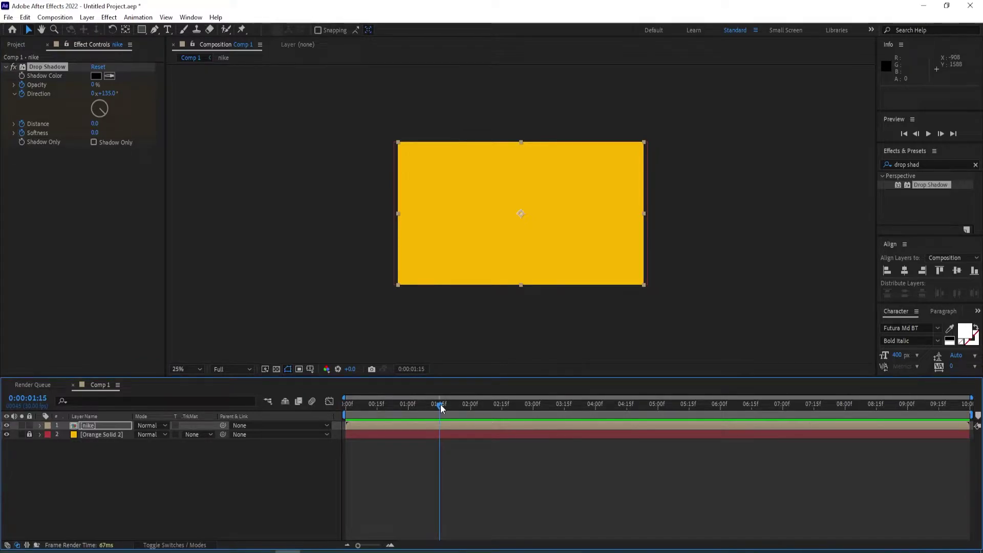
{"action": "key", "text": "u"}
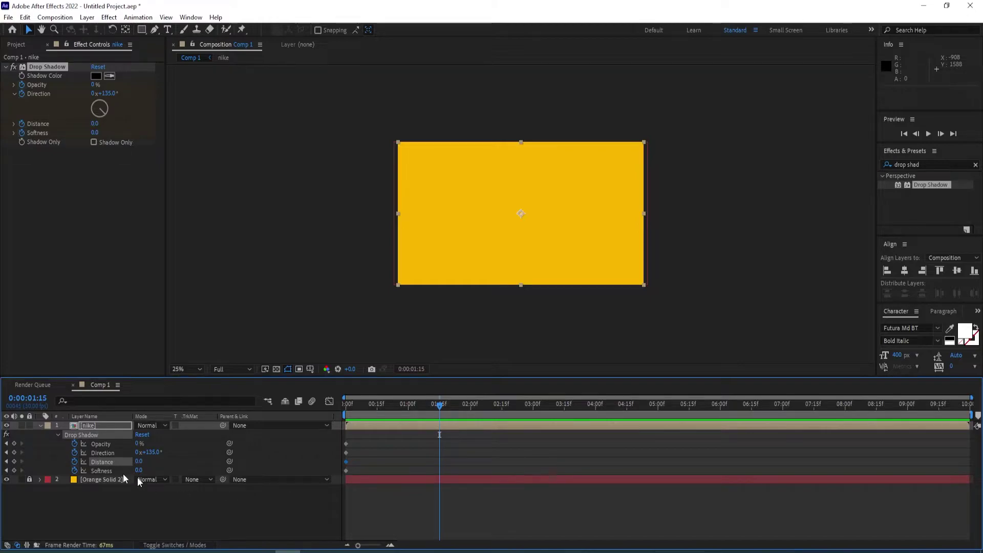
{"action": "left_click", "coordinate": [14, 444]}
{"action": "left_click", "coordinate": [14, 461]}
{"action": "left_click", "coordinate": [14, 470]}
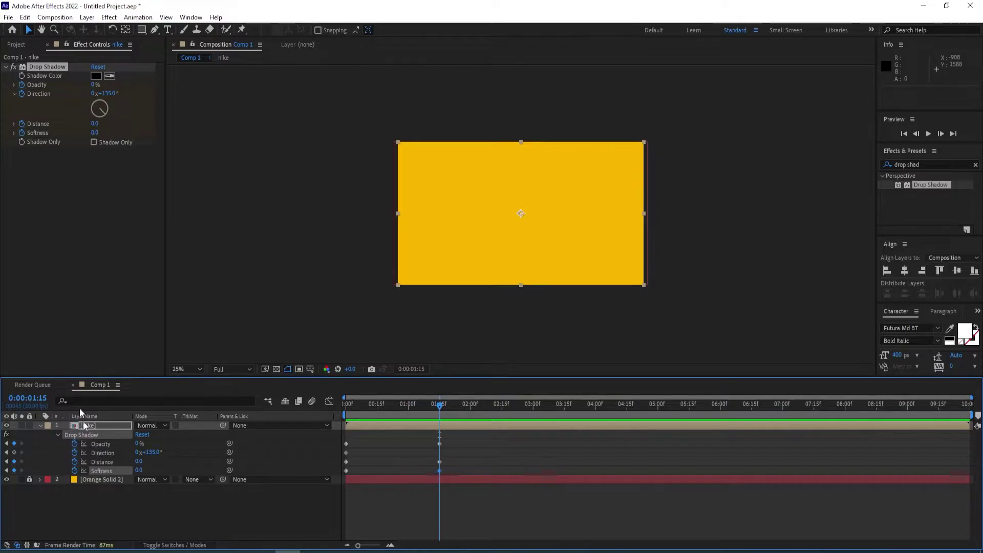
Set the 1:15 shadow values to Opacity 50%, Distance 40 and Softness 80
{"action": "left_click", "coordinate": [94, 85]}
{"action": "type", "text": "50"}
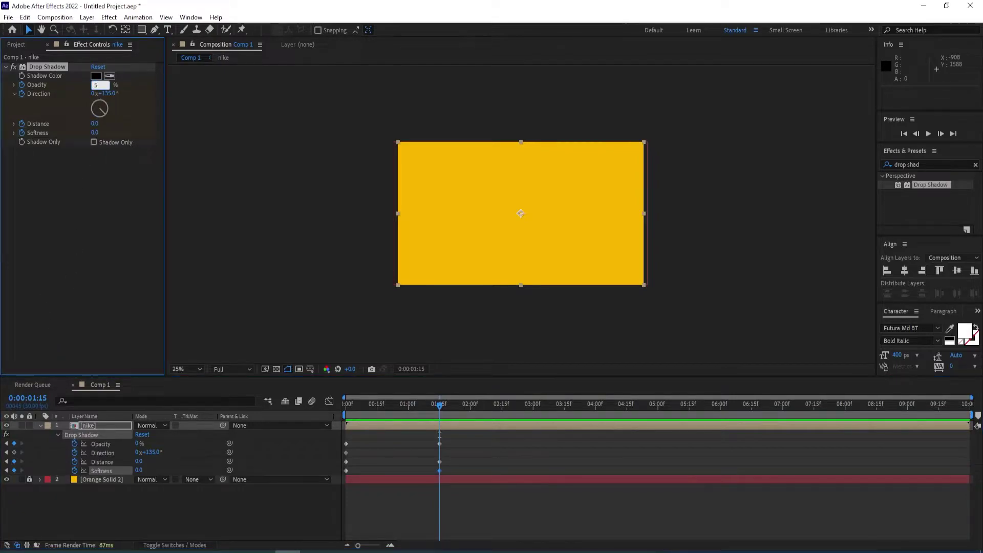
{"action": "key", "text": "Return"}
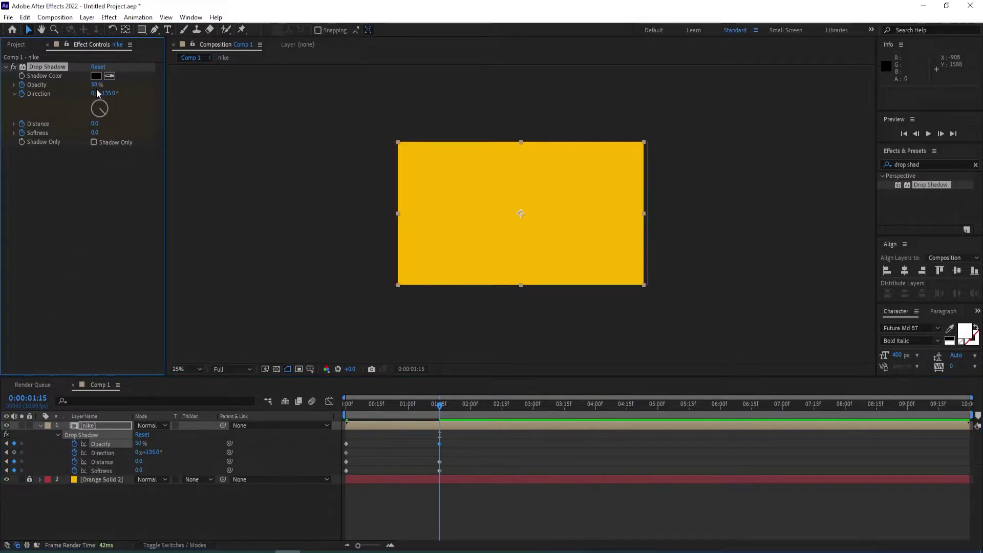
{"action": "left_click", "coordinate": [95, 123]}
{"action": "type", "text": "40"}
{"action": "key", "text": "Return"}
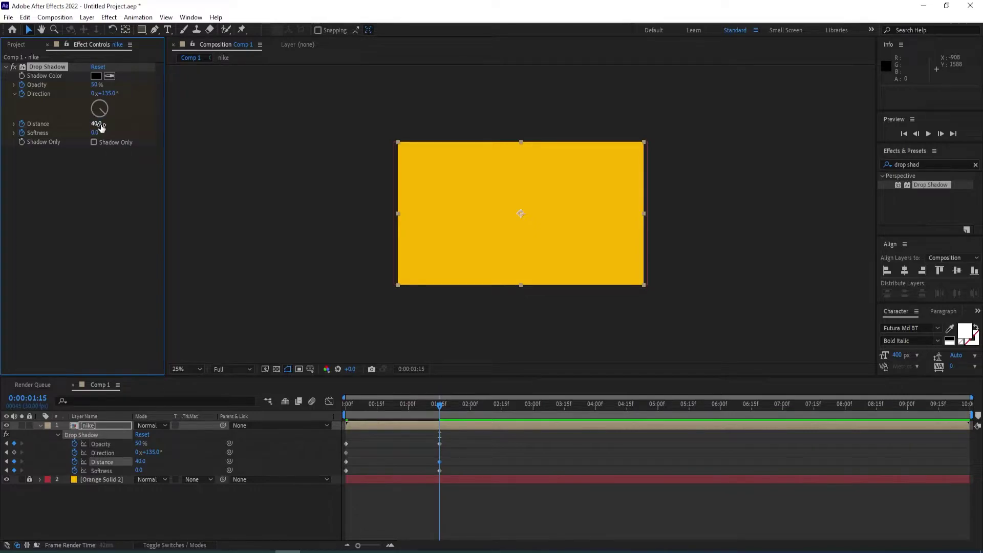
{"action": "left_click", "coordinate": [95, 133]}
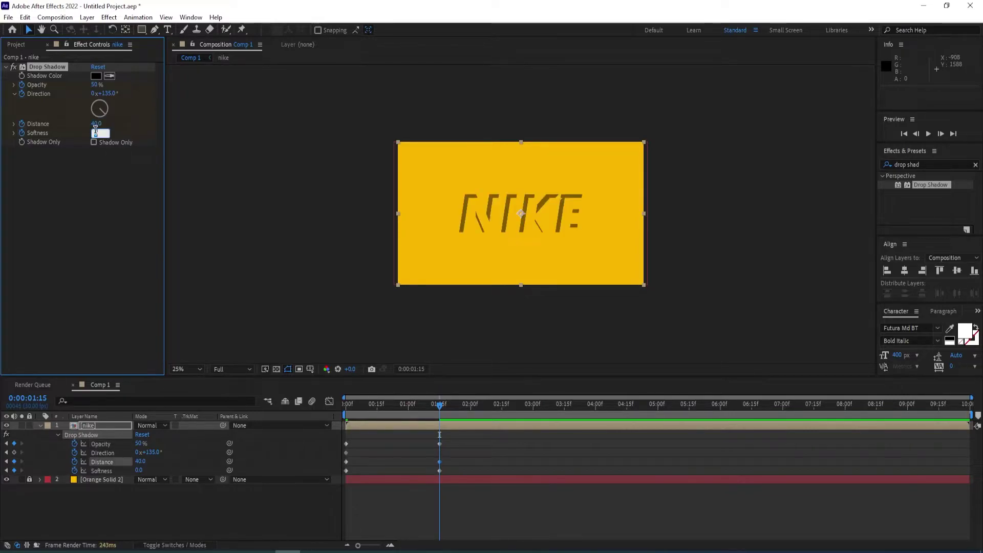
{"action": "type", "text": "80"}
{"action": "key", "text": "Return"}
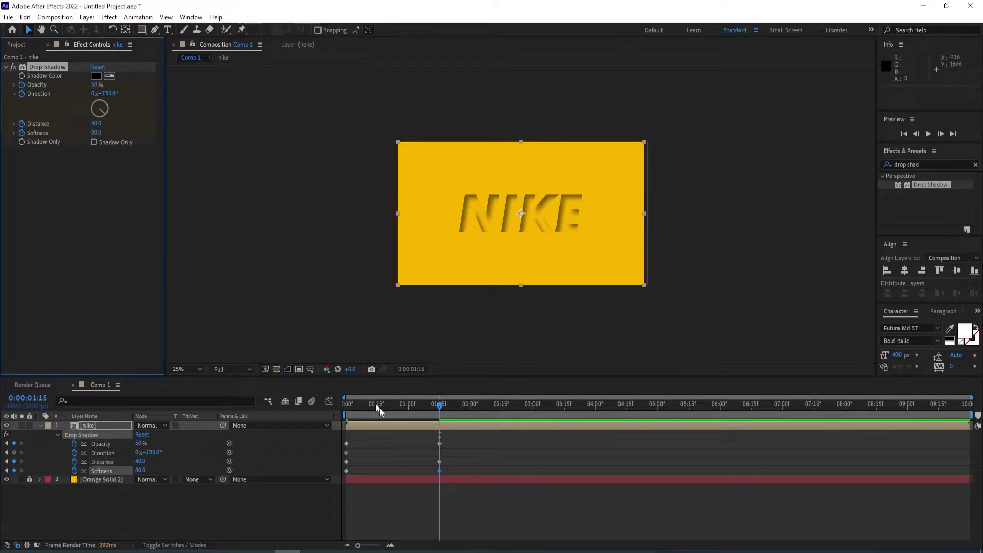
Keyframe the shadow Direction to 300° at 5:00
{"action": "left_click_drag", "start_coordinate": [439, 405], "coordinate": [660, 406]}
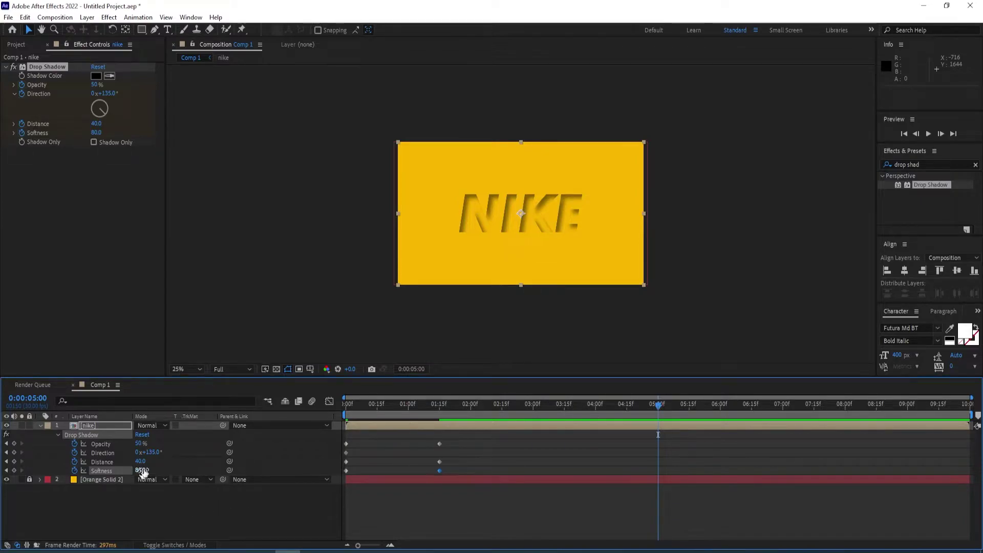
{"action": "left_click_drag", "start_coordinate": [99, 106], "coordinate": [95, 104]}
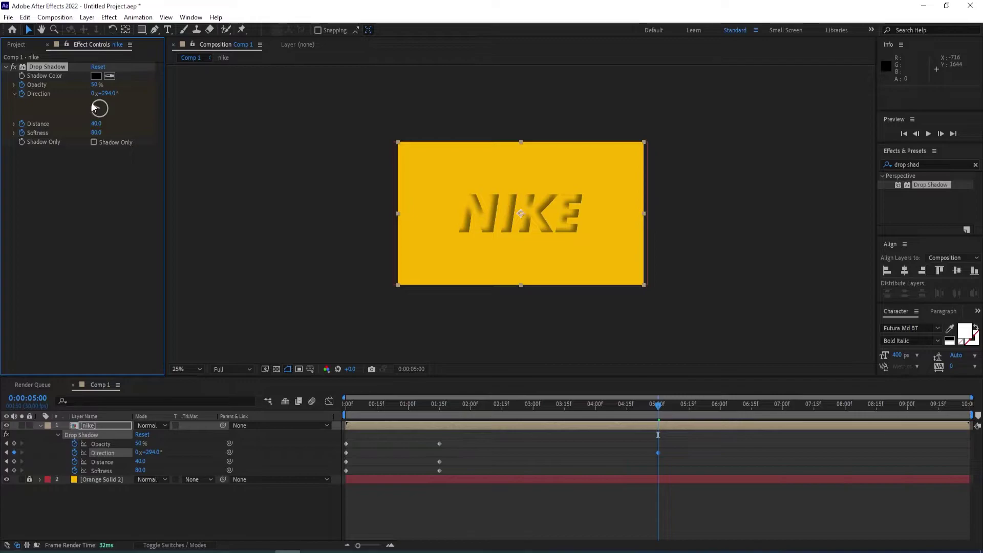
{"action": "left_click", "coordinate": [108, 93]}
{"action": "type", "text": "300"}
{"action": "key", "text": "Return"}
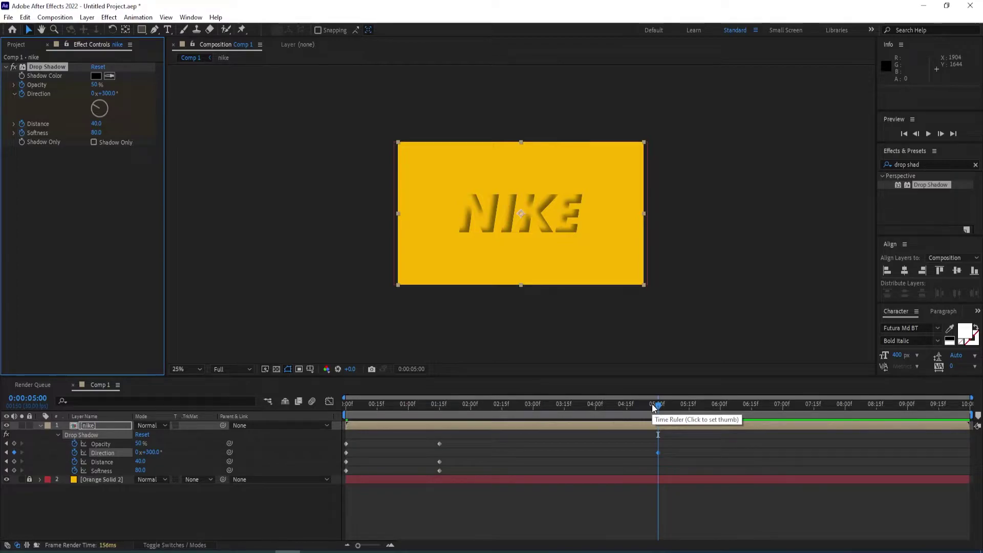
Add holding keyframes for Opacity, Distance and Softness at 4:00
{"action": "left_click_drag", "start_coordinate": [657, 405], "coordinate": [595, 411]}
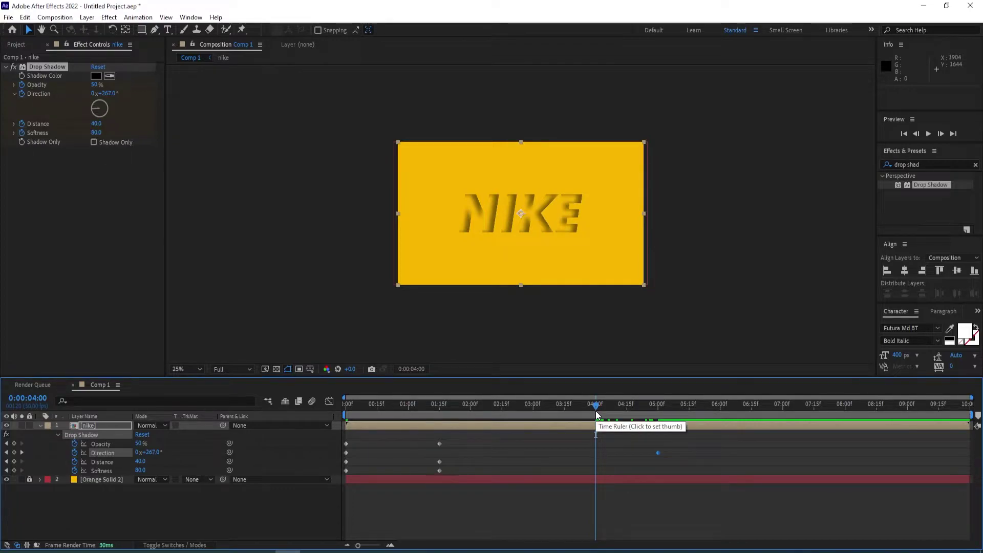
{"action": "left_click", "coordinate": [14, 444]}
{"action": "left_click", "coordinate": [14, 461]}
{"action": "left_click", "coordinate": [14, 471]}
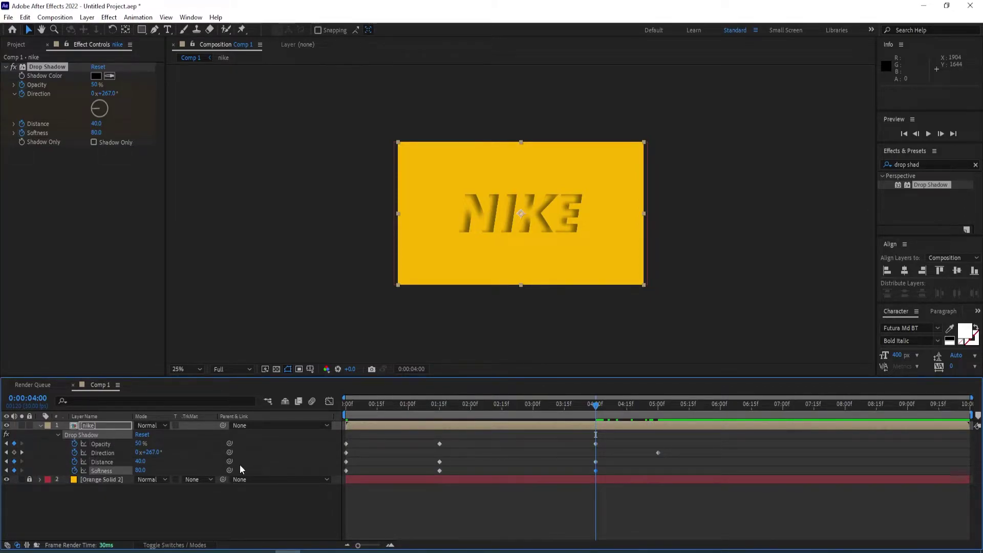
At 5:00, set shadow Softness, Distance and Opacity all to 0
{"action": "left_click_drag", "start_coordinate": [596, 405], "coordinate": [655, 405]}
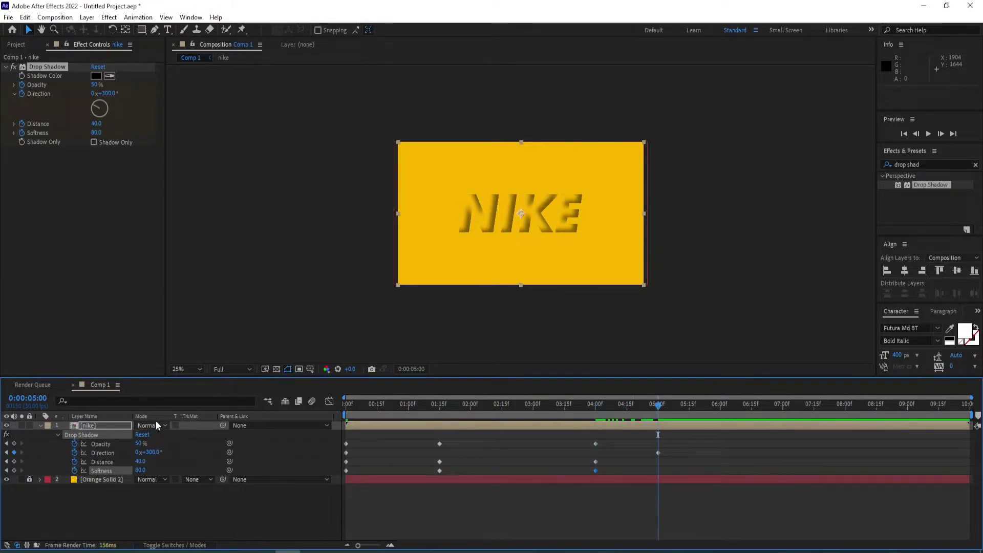
{"action": "left_click", "coordinate": [97, 133]}
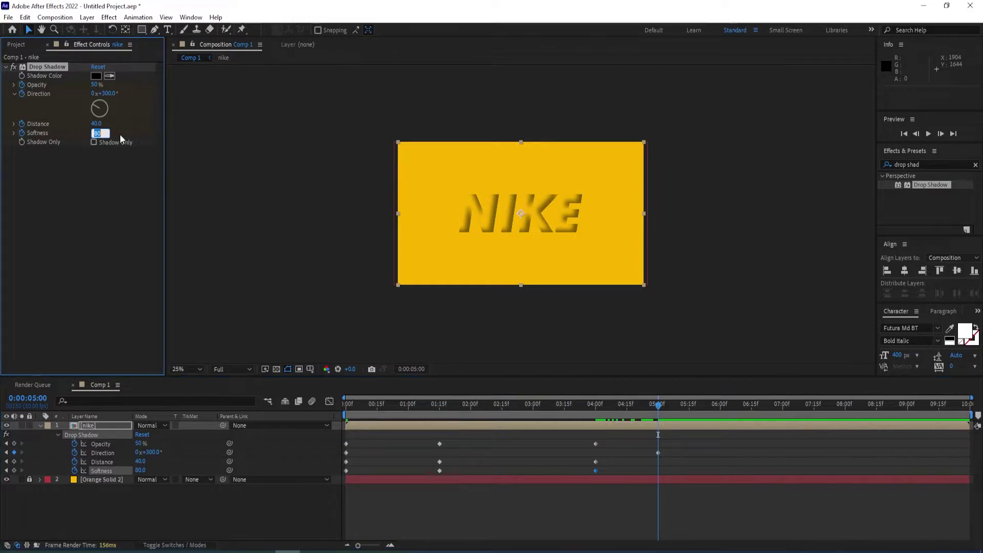
{"action": "type", "text": "0"}
{"action": "key", "text": "Return"}
{"action": "left_click", "coordinate": [96, 123]}
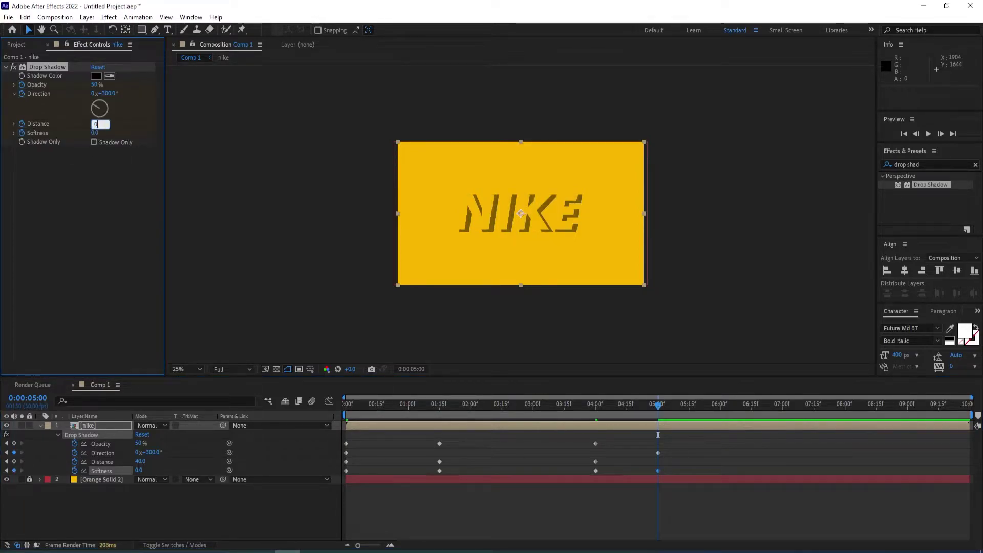
{"action": "key", "text": "Return"}
{"action": "left_click", "coordinate": [96, 85]}
{"action": "type", "text": "0"}
{"action": "key", "text": "Return"}
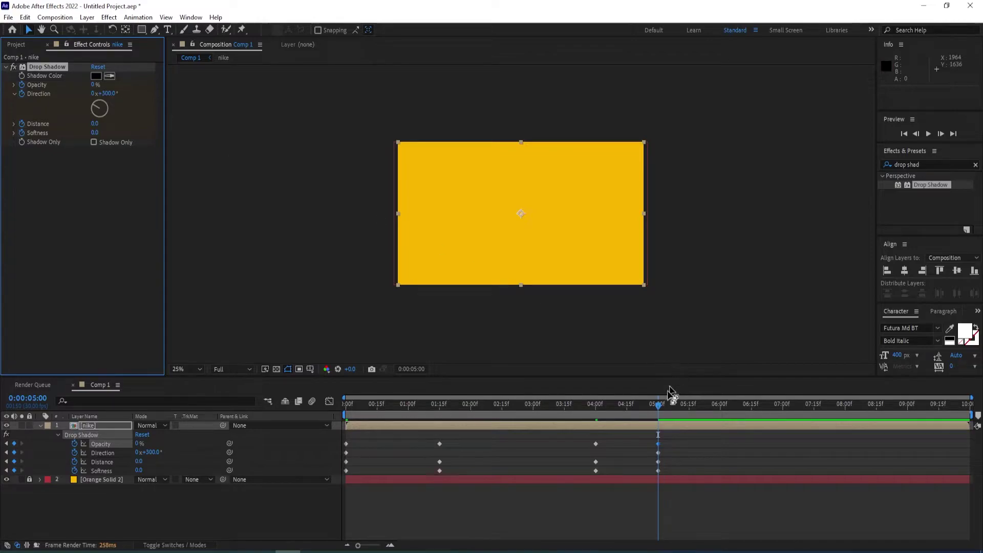
Play a preview of the shadow animation from the start
{"action": "left_click_drag", "start_coordinate": [656, 407], "coordinate": [312, 410]}
{"action": "key", "text": "space"}
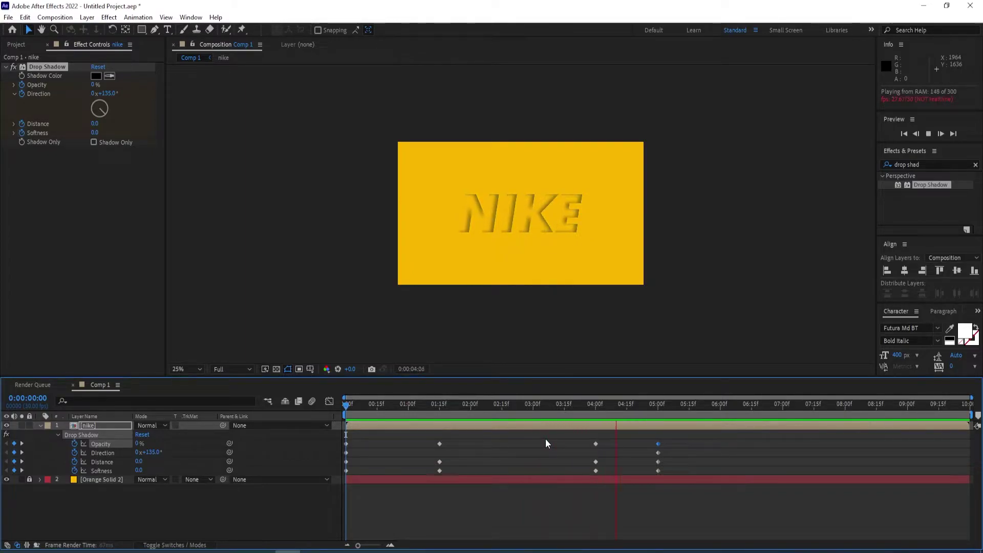
{"action": "left_click_drag", "start_coordinate": [686, 408], "coordinate": [346, 406]}
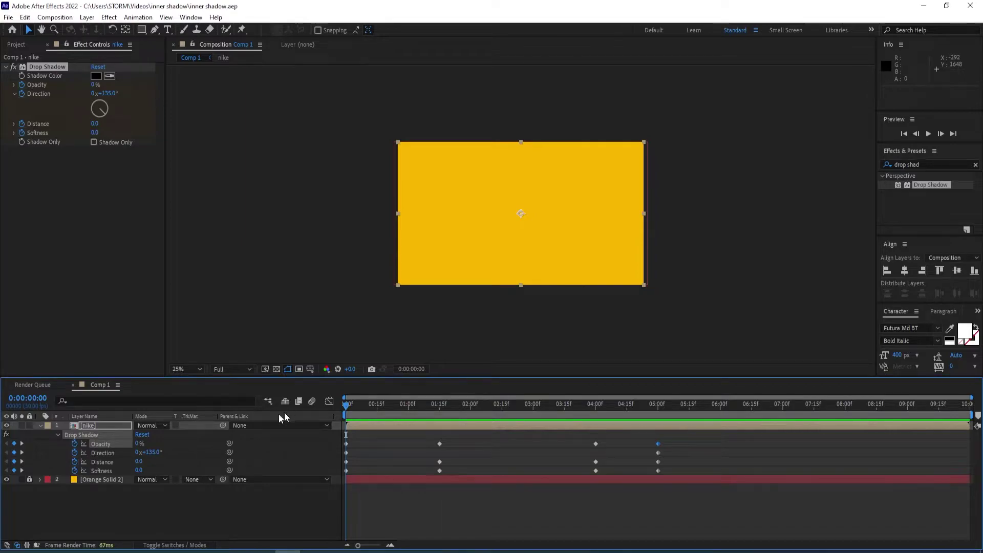
Duplicate the Drop Shadow effect and move to the 1:15 keyframe
{"action": "left_click", "coordinate": [50, 65]}
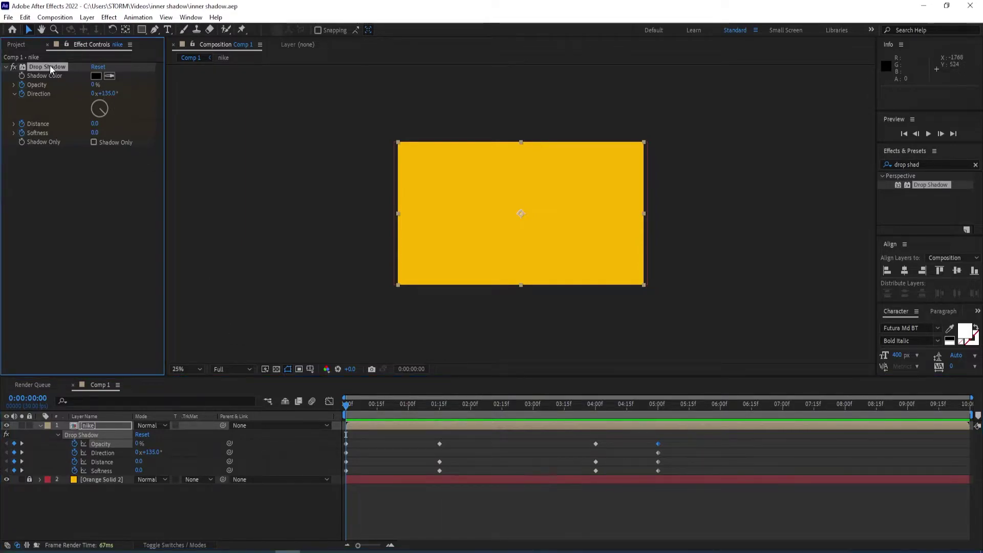
{"action": "key", "text": "ctrl+d"}
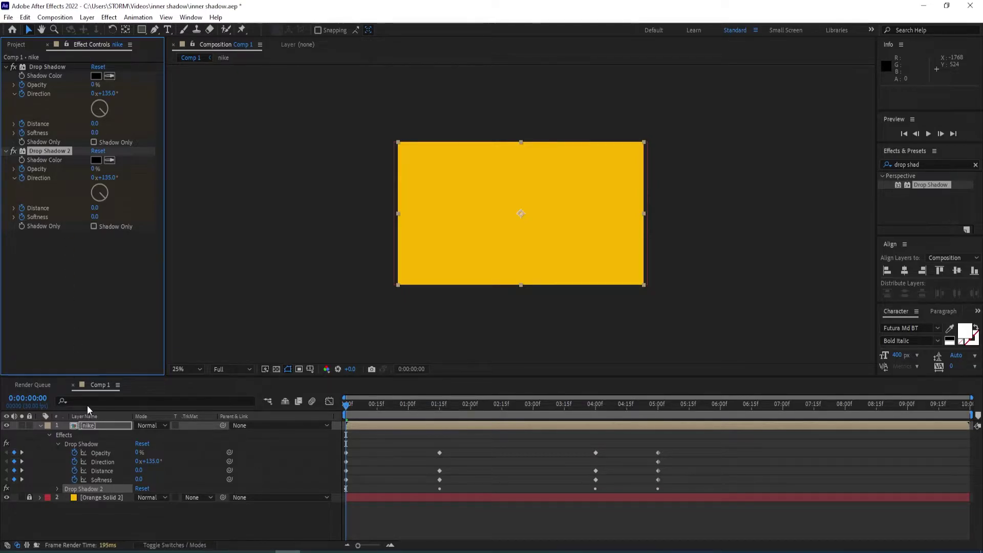
{"action": "left_click", "coordinate": [349, 410]}
{"action": "left_click", "coordinate": [443, 410]}
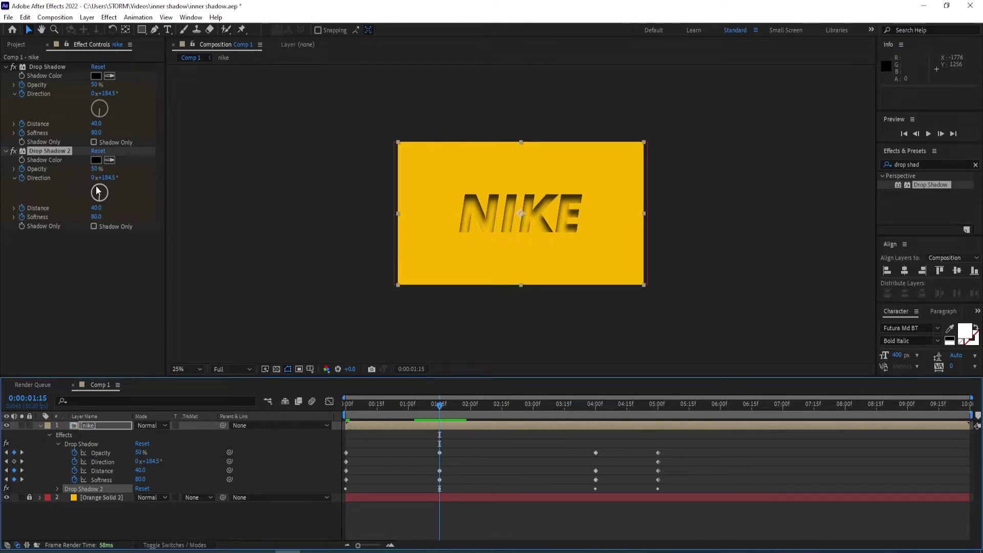
Set Drop Shadow 2's Distance to 10 and Opacity to 40% at 1:15
{"action": "left_click", "coordinate": [97, 208]}
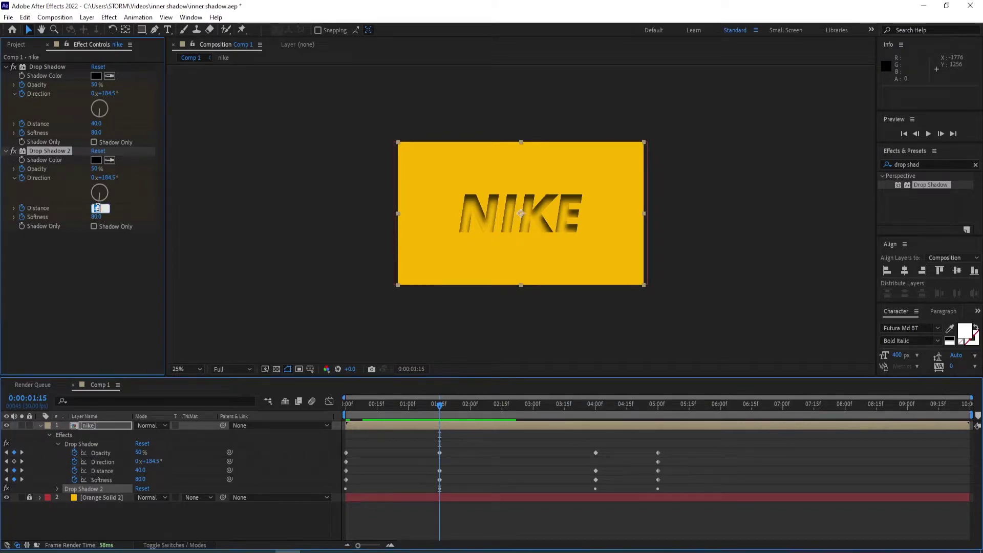
{"action": "type", "text": "10"}
{"action": "key", "text": "Return"}
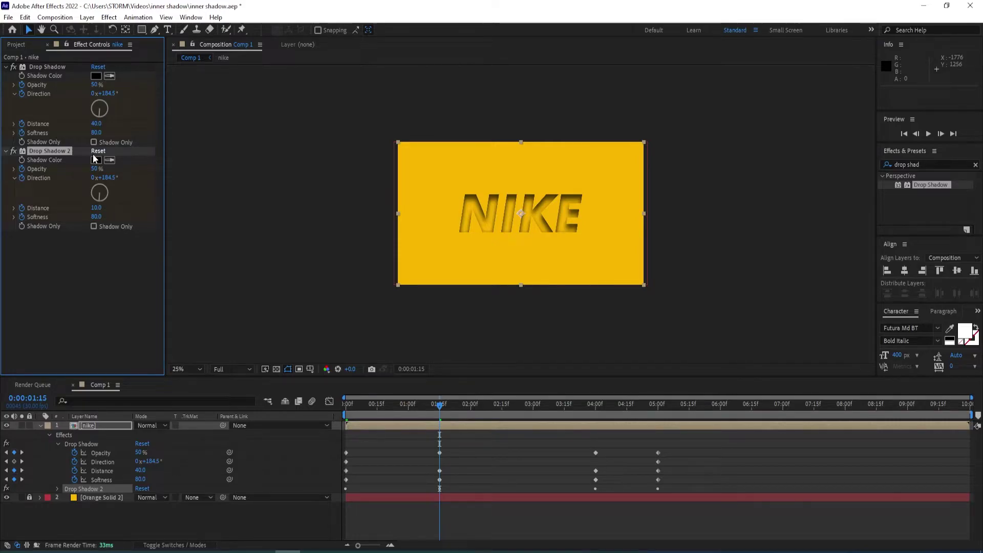
{"action": "left_click", "coordinate": [128, 161]}
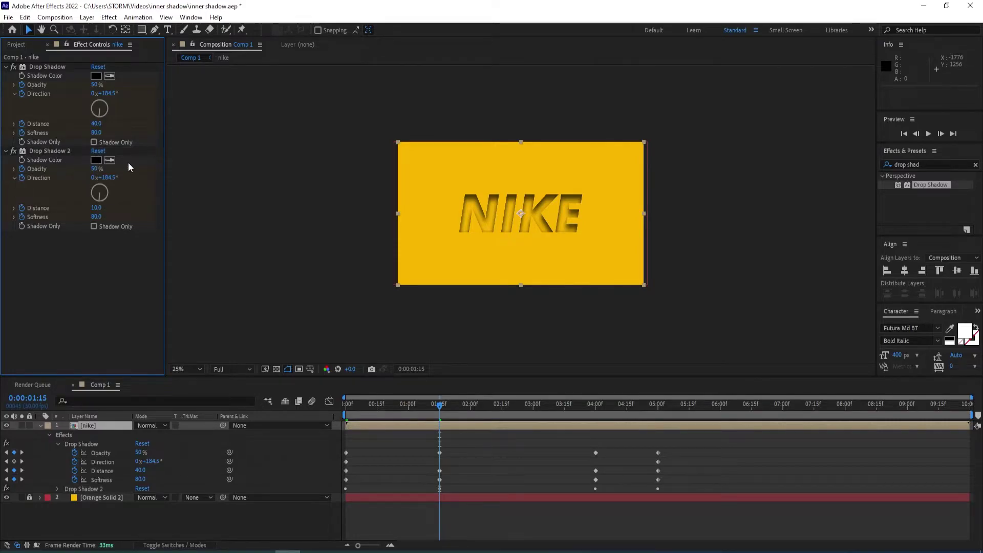
{"action": "left_click", "coordinate": [96, 170]}
{"action": "type", "text": "40"}
{"action": "key", "text": "Return"}
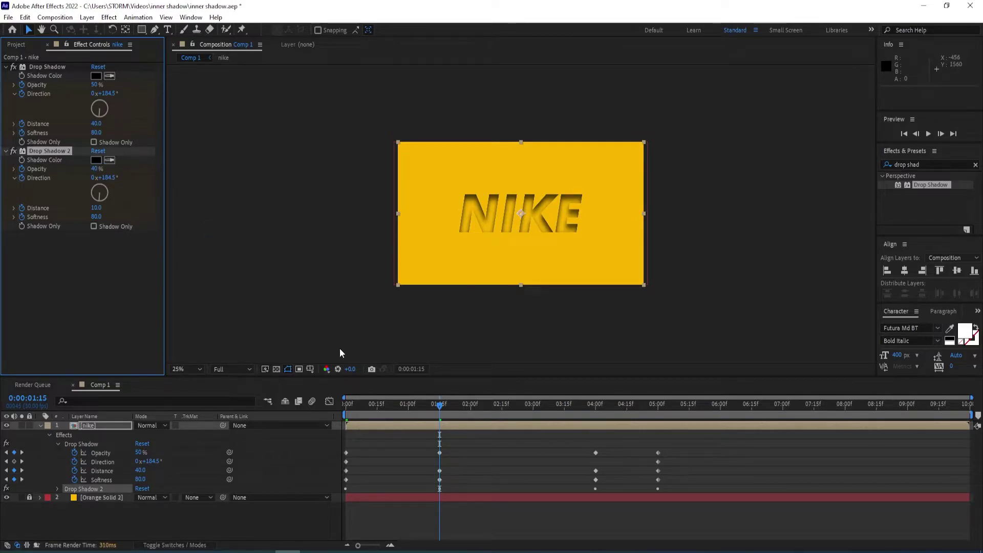
{"action": "left_click_drag", "start_coordinate": [439, 406], "coordinate": [477, 408]}
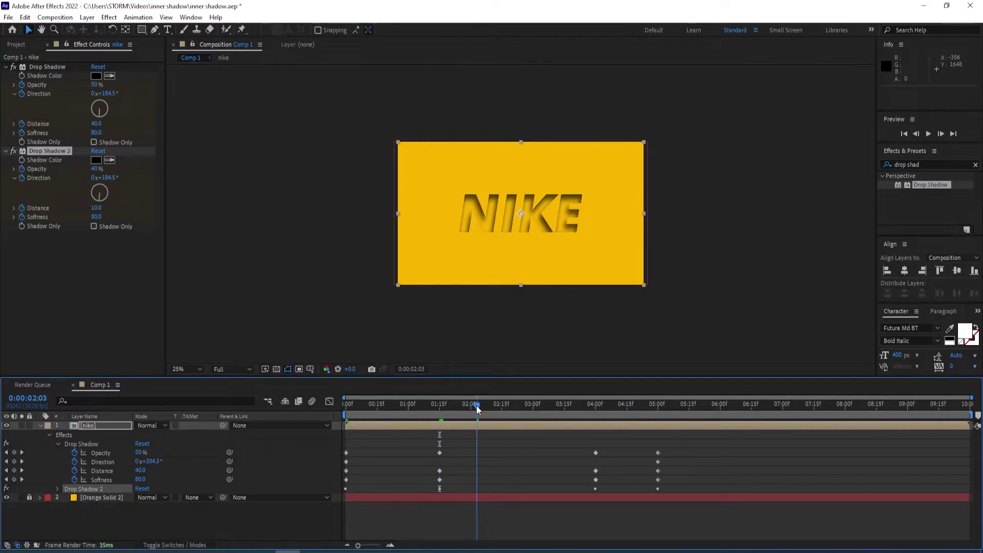
Copy Drop Shadow 2's three 1:15 keyframes and paste them at 4:00
{"action": "left_click_drag", "start_coordinate": [476, 408], "coordinate": [591, 408]}
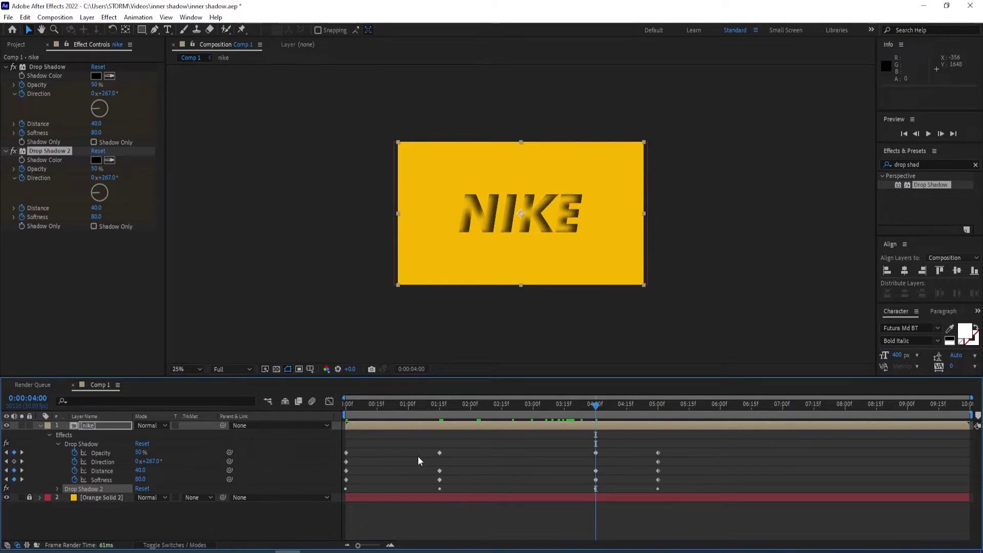
{"action": "key", "text": "u"}
{"action": "key", "text": "u"}
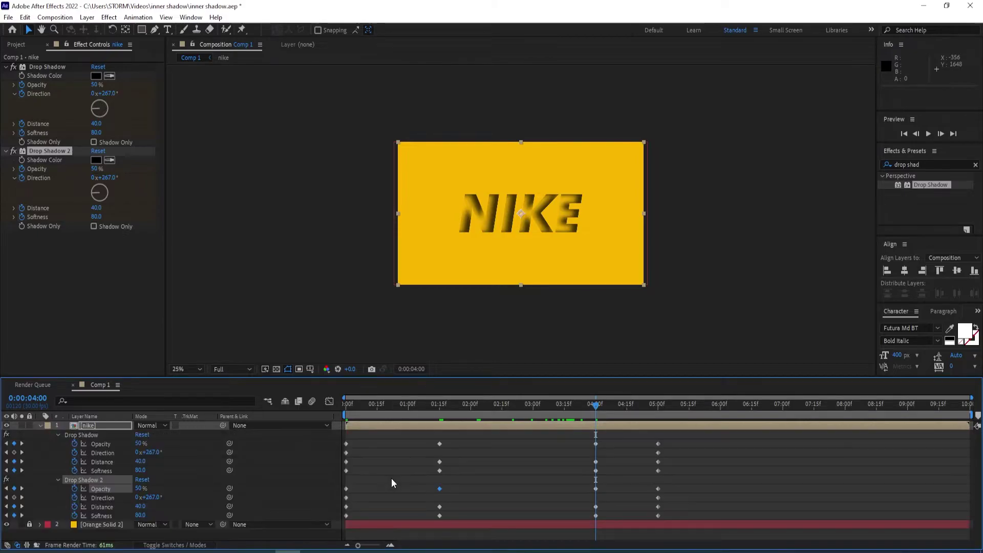
{"action": "left_click_drag", "start_coordinate": [458, 490], "coordinate": [429, 515]}
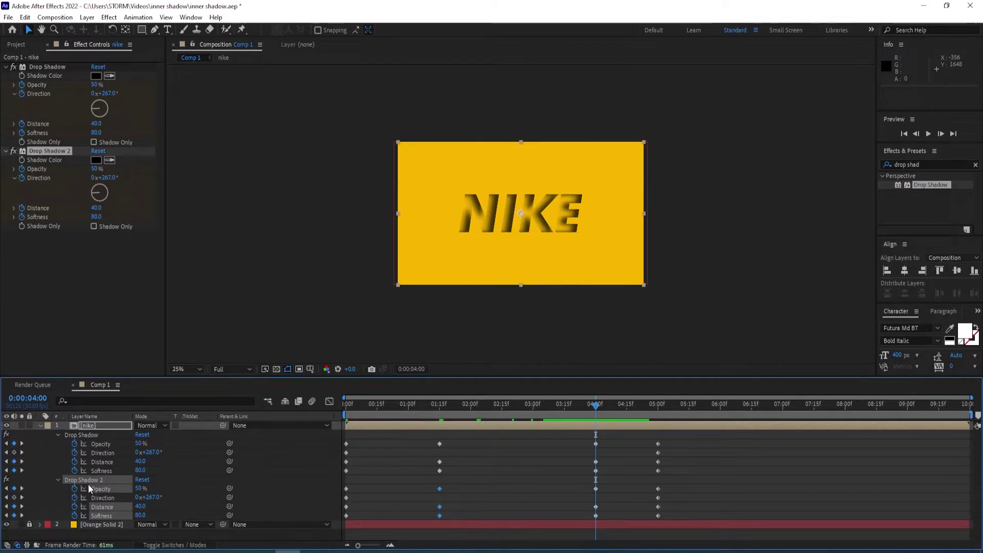
{"action": "key", "text": "ctrl+c"}
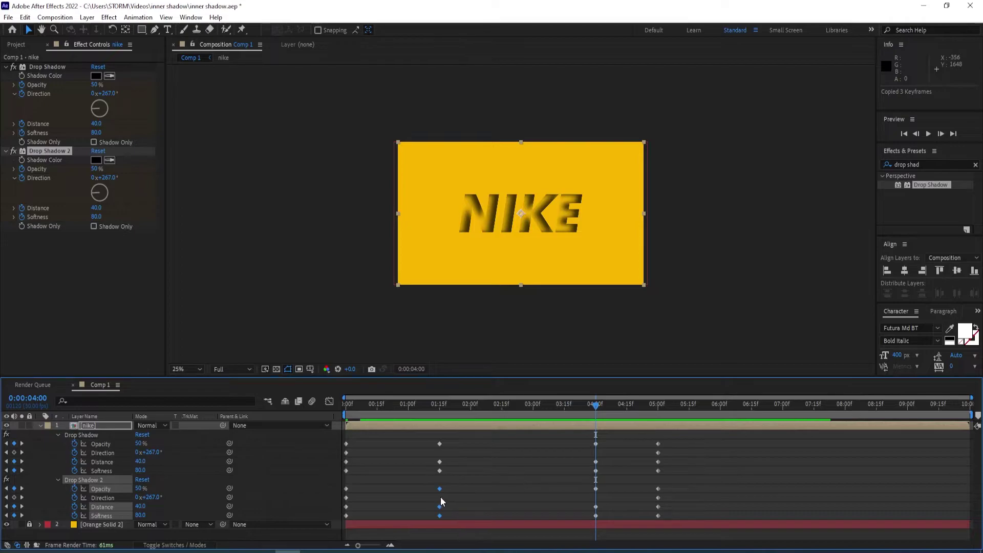
{"action": "key", "text": "ctrl+v"}
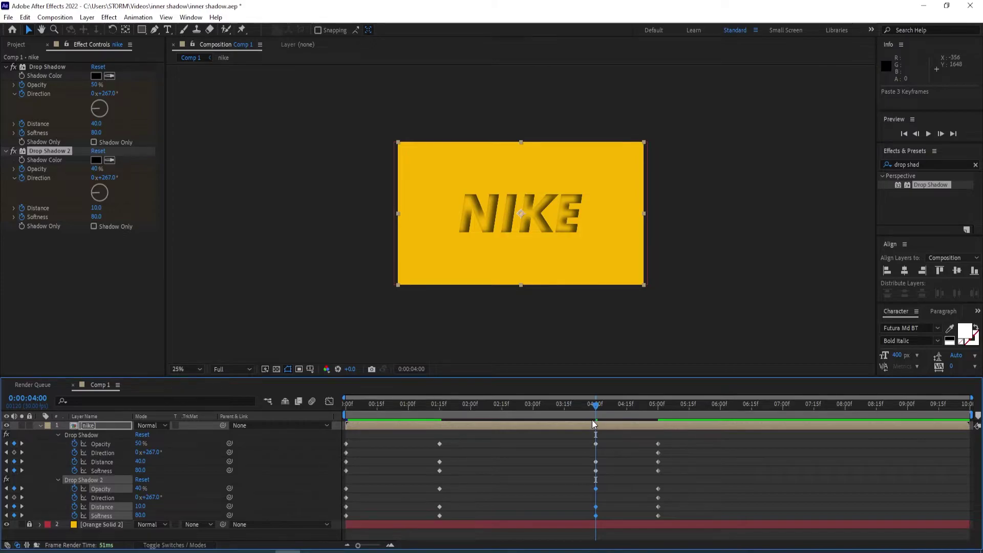
{"action": "left_click", "coordinate": [926, 165]}
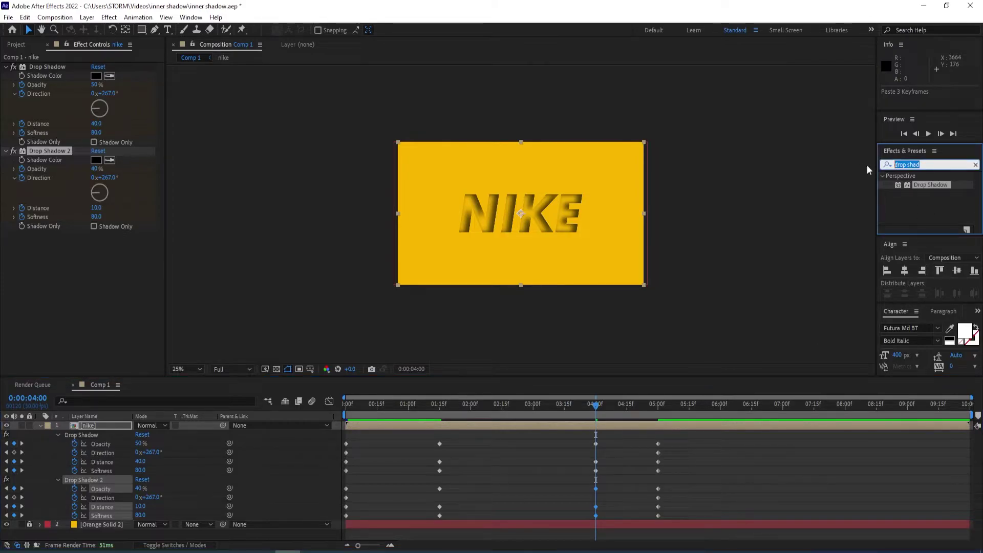
Apply Bevel Alpha from Effects & Presets to the nike layer and move the time to 1:15
{"action": "type", "text": "bevel alph"}
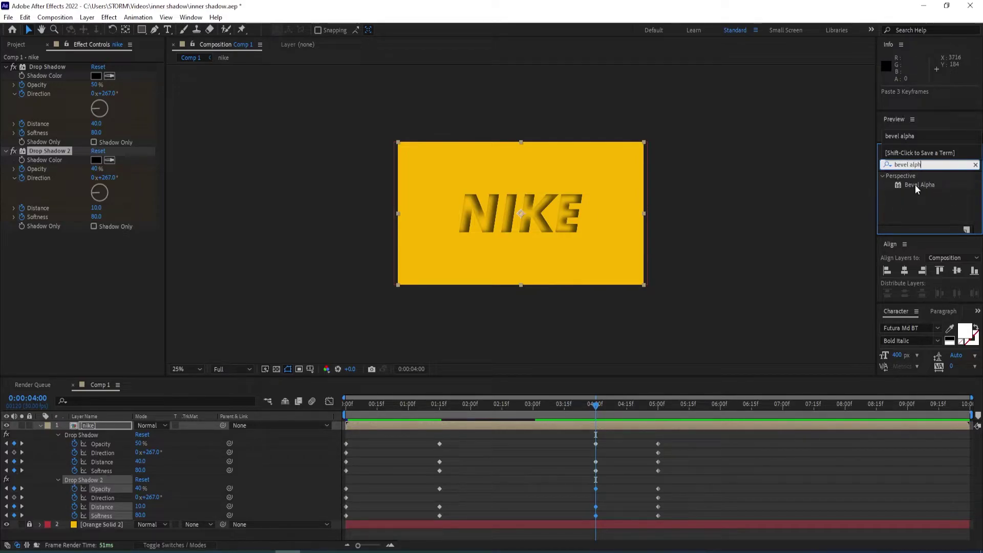
{"action": "left_click_drag", "start_coordinate": [917, 184], "coordinate": [363, 423]}
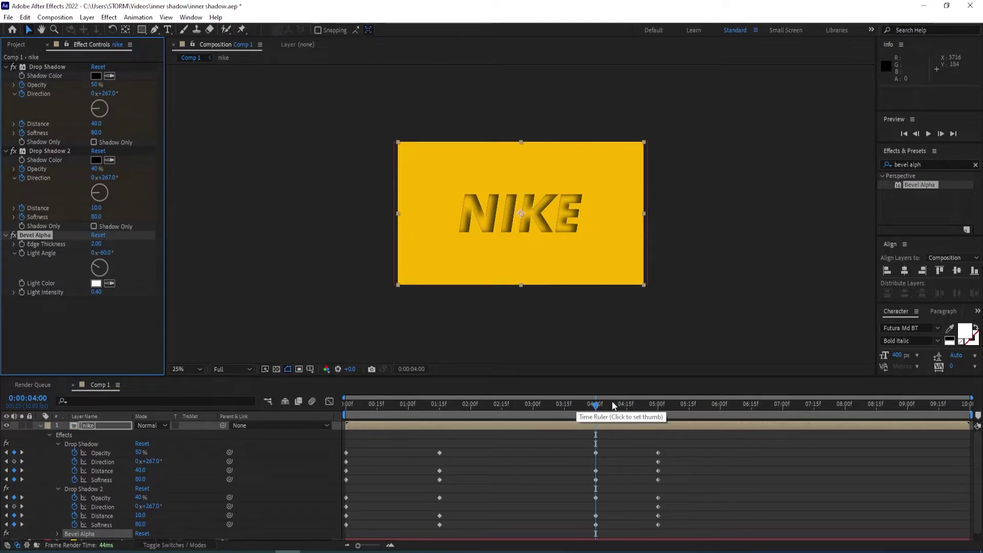
{"action": "left_click_drag", "start_coordinate": [597, 406], "coordinate": [444, 408]}
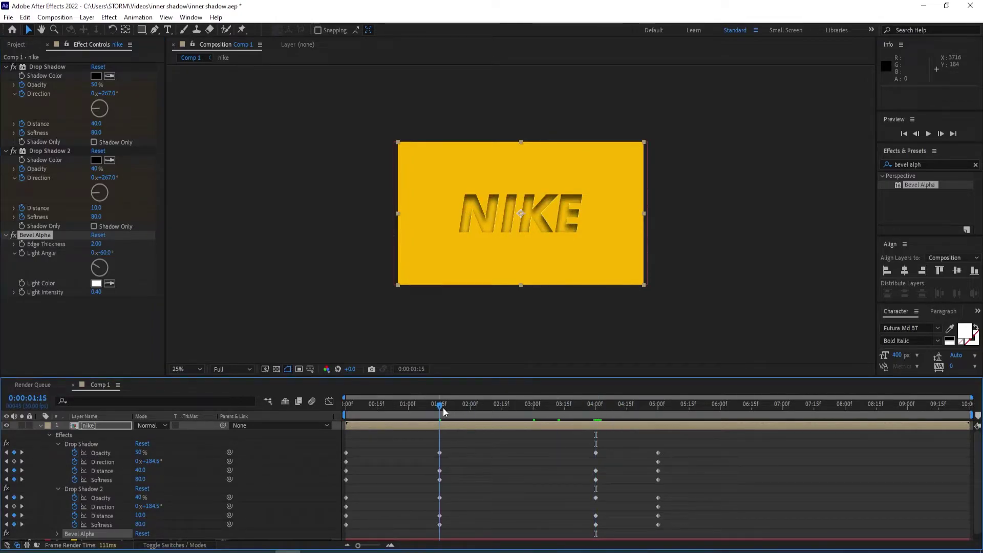
Set the Bevel Alpha light colour to a pale yellow FFD257 sampled from the background
{"action": "left_click", "coordinate": [109, 283]}
{"action": "left_click", "coordinate": [425, 185]}
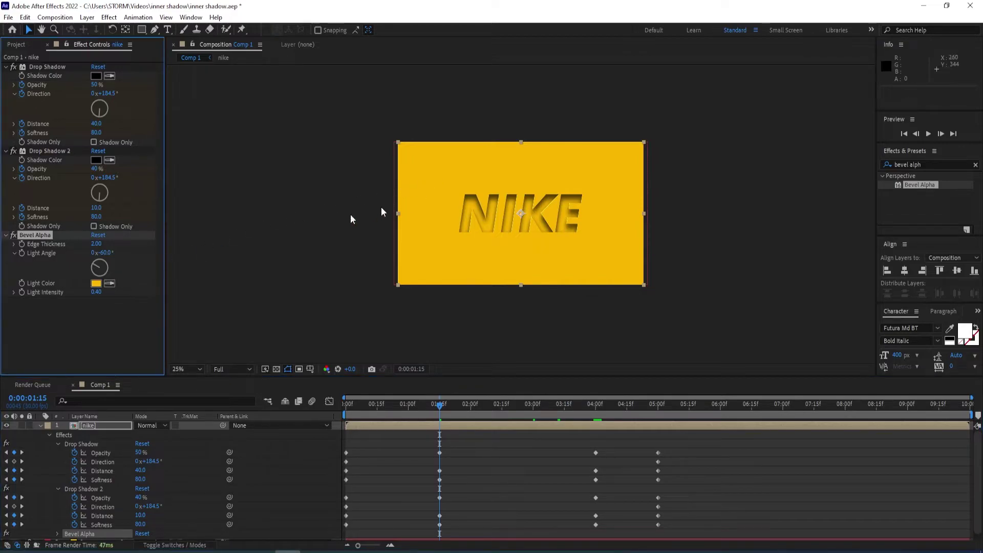
{"action": "left_click", "coordinate": [96, 283]}
{"action": "left_click_drag", "start_coordinate": [824, 297], "coordinate": [817, 292]}
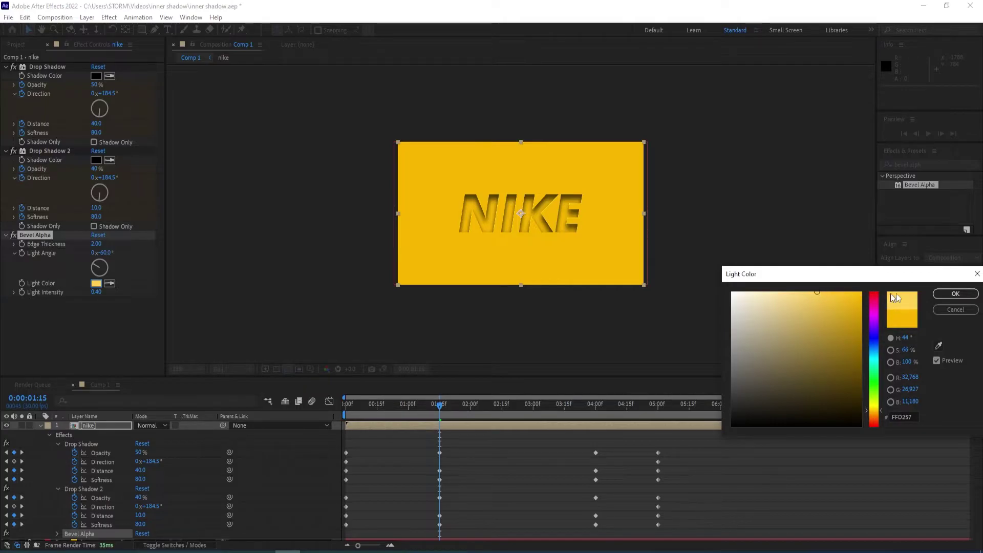
{"action": "left_click", "coordinate": [955, 293]}
{"action": "scroll", "coordinate": [524, 223], "scroll_direction": "up", "scroll_amount": 2}
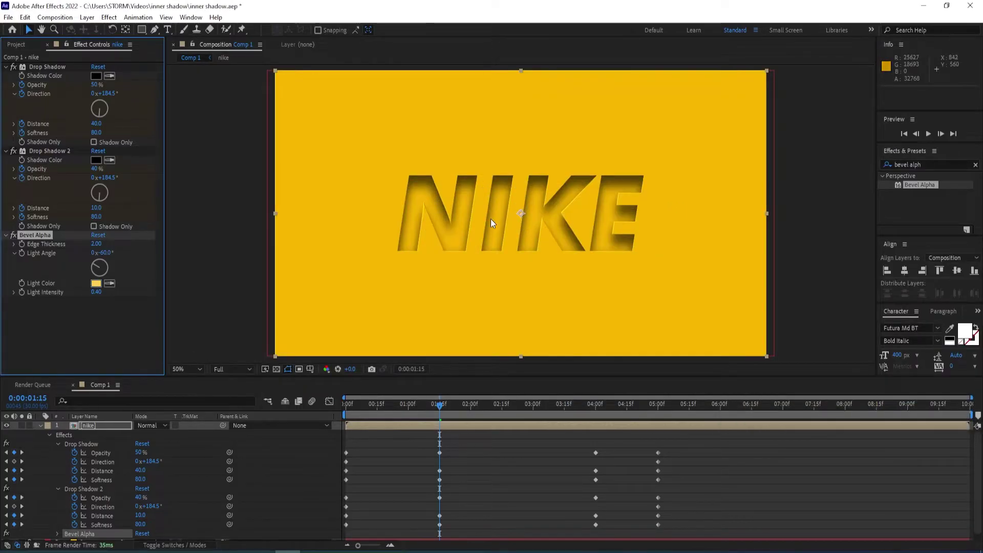
{"action": "scroll", "coordinate": [490, 219], "scroll_direction": "up", "scroll_amount": 2}
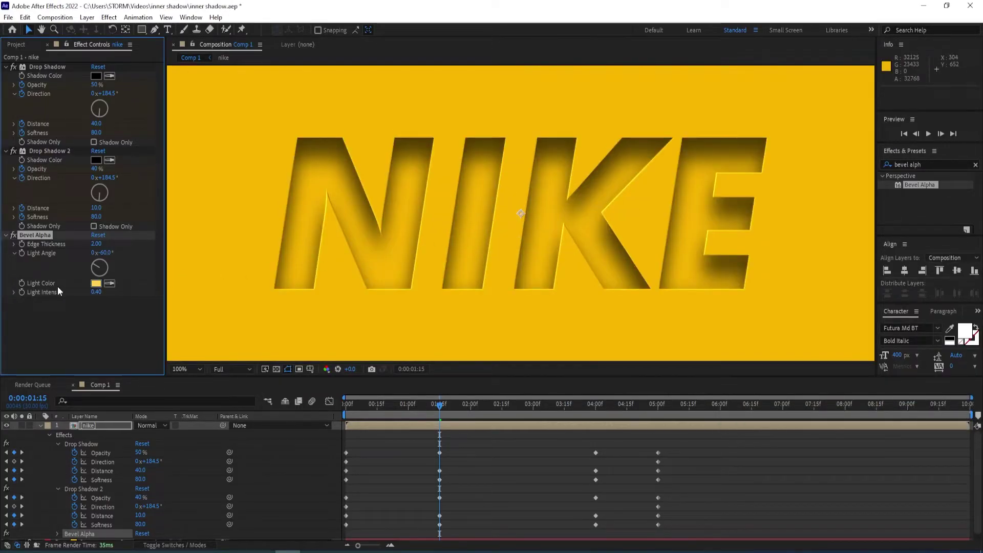
Re-enable Bevel Alpha, view the comp at 50%, and return the time to 0:00
{"action": "left_click", "coordinate": [13, 235]}
{"action": "left_click", "coordinate": [184, 370]}
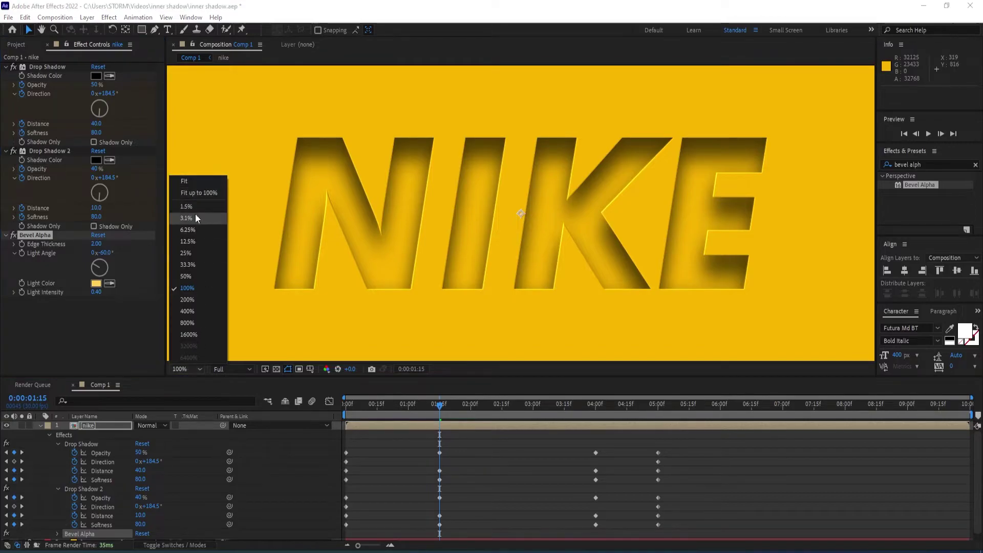
{"action": "left_click", "coordinate": [192, 275]}
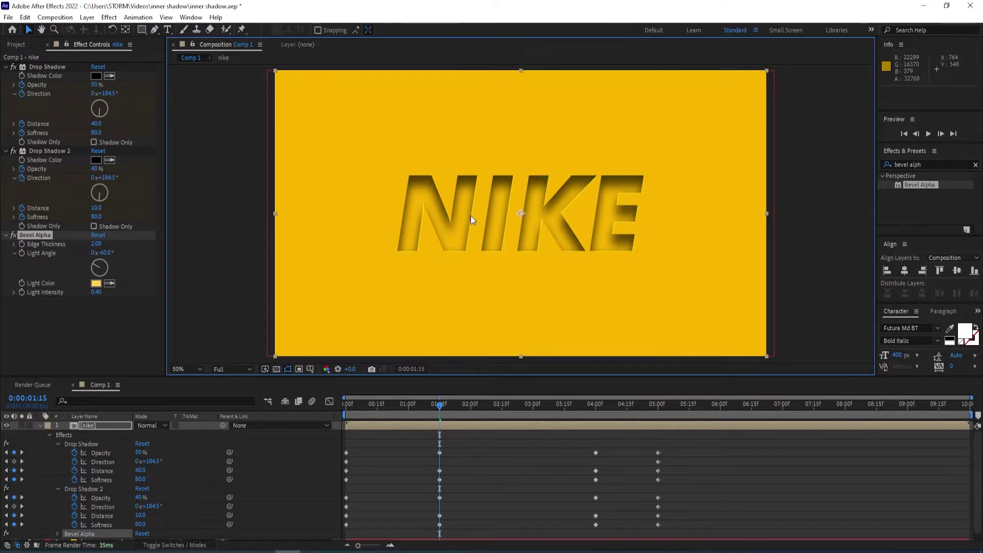
{"action": "left_click", "coordinate": [441, 405]}
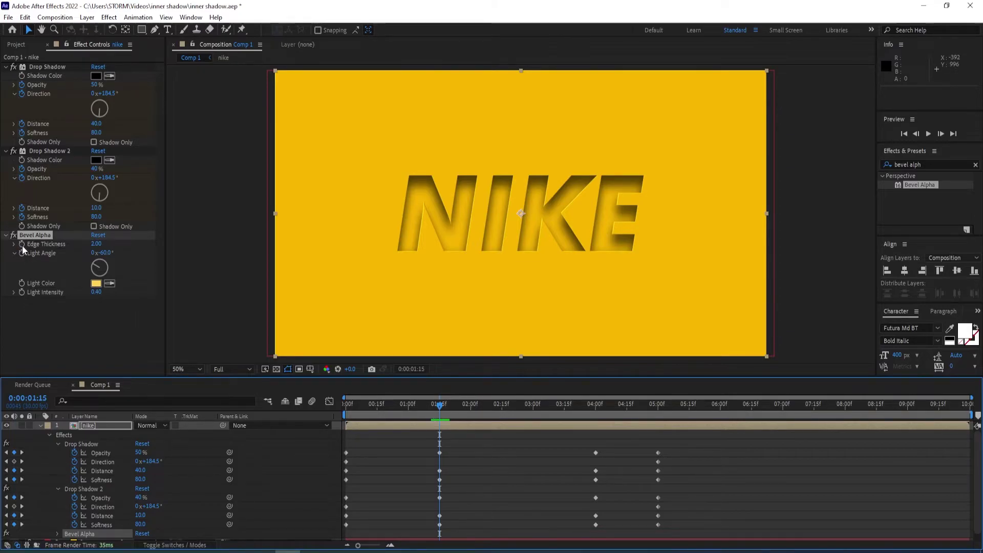
{"action": "left_click", "coordinate": [27, 293]}
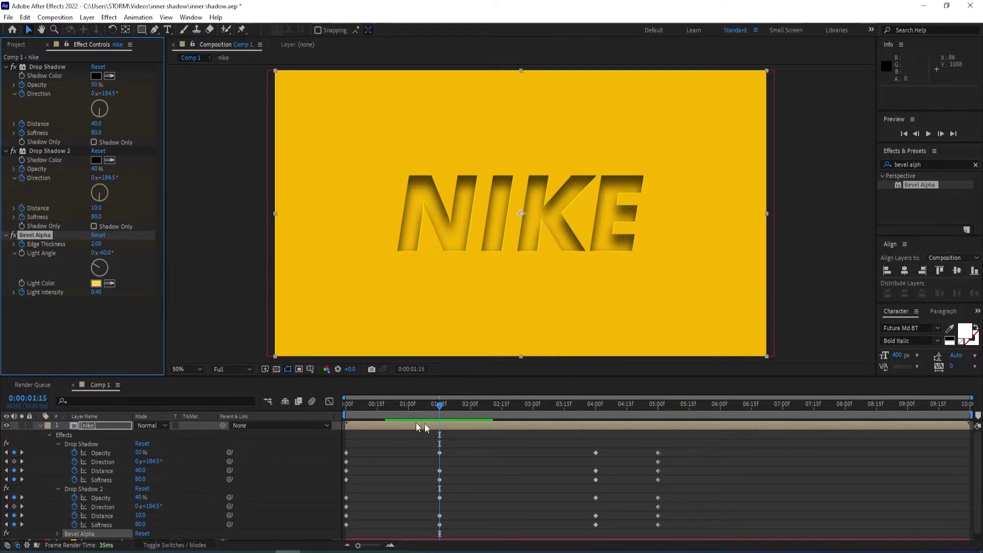
{"action": "left_click_drag", "start_coordinate": [439, 408], "coordinate": [335, 408]}
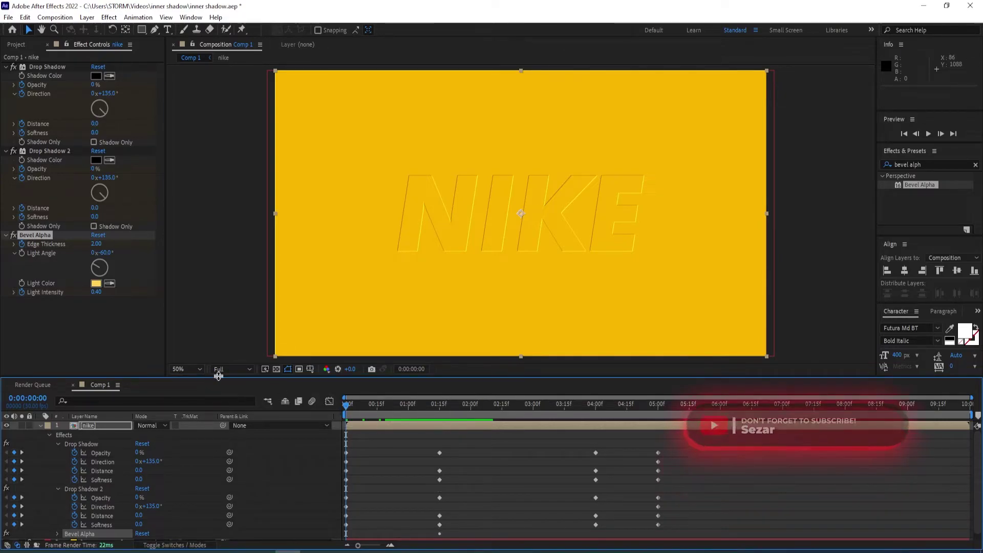
At 0:00, set Bevel Alpha Light Intensity and Edge Thickness to 0
{"action": "left_click", "coordinate": [99, 292]}
{"action": "type", "text": "0"}
{"action": "key", "text": "Return"}
{"action": "left_click", "coordinate": [96, 244]}
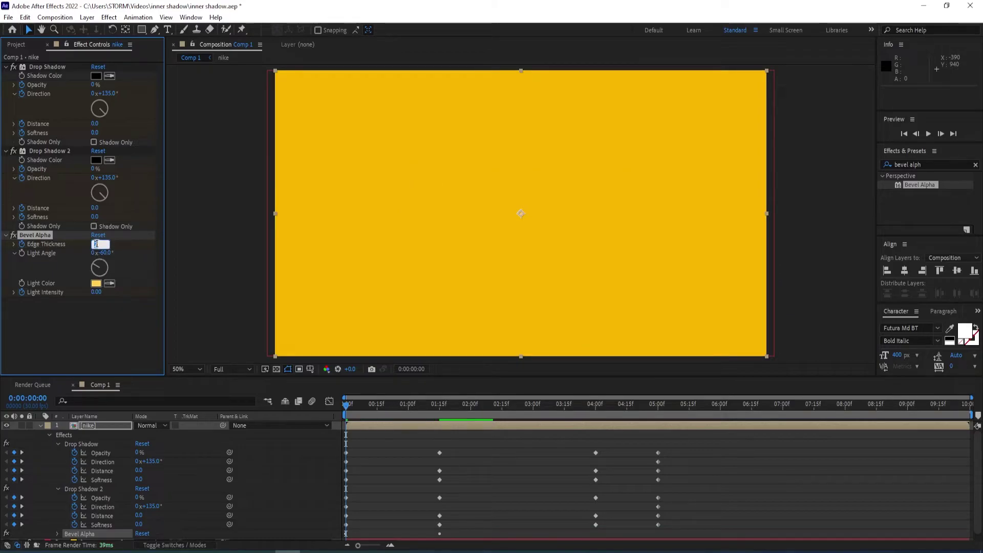
{"action": "type", "text": "0"}
{"action": "key", "text": "Return"}
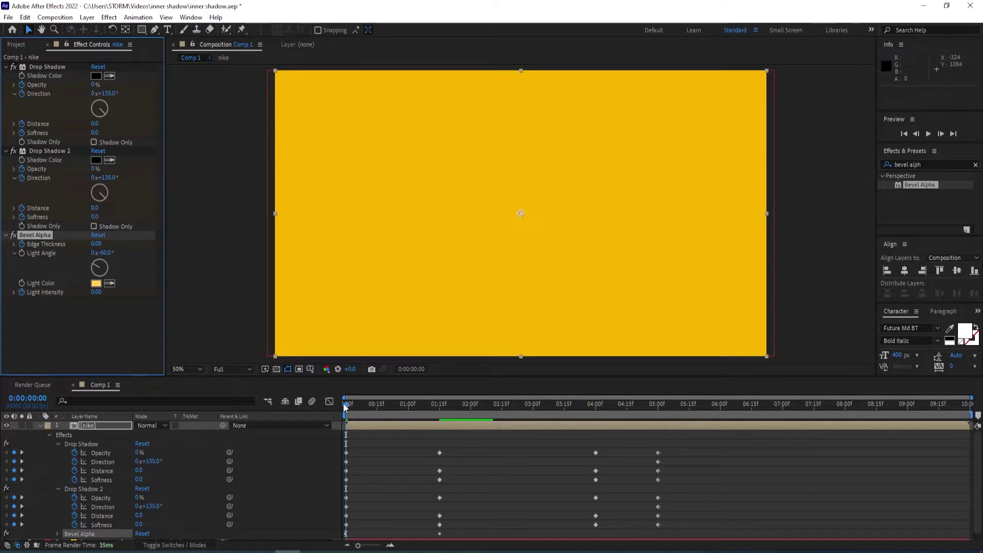
Copy the Bevel Alpha keyframes at 1:15 in the timeline
{"action": "left_click_drag", "start_coordinate": [345, 407], "coordinate": [442, 418]}
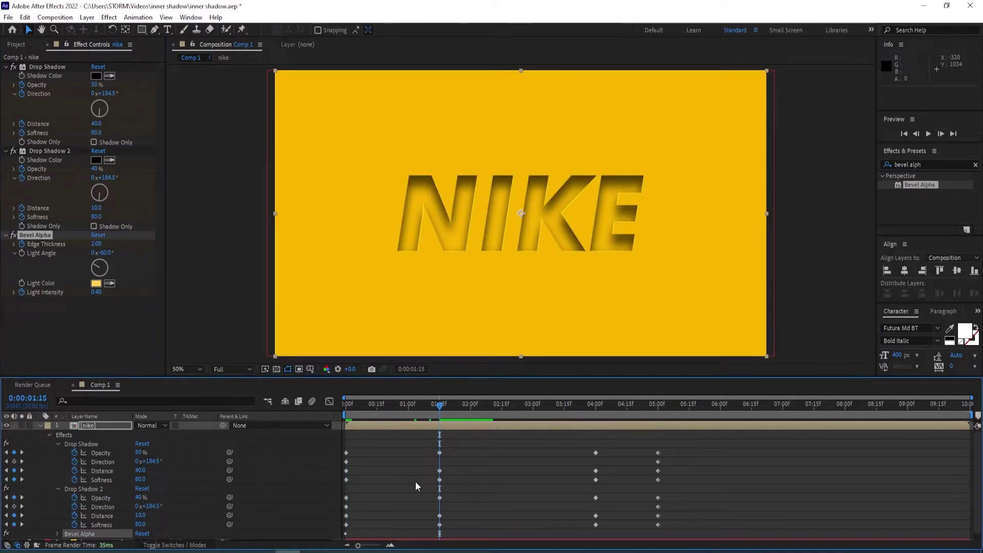
{"action": "left_click", "coordinate": [57, 534]}
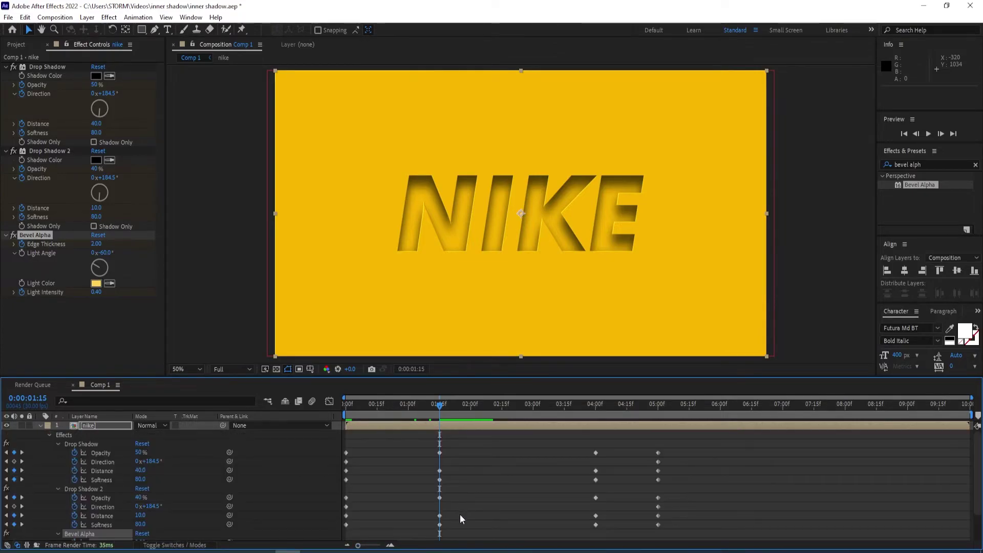
{"action": "scroll", "coordinate": [460, 512], "scroll_direction": "down", "scroll_amount": 2}
{"action": "left_click_drag", "start_coordinate": [451, 507], "coordinate": [433, 534]}
{"action": "key", "text": "ctrl+c"}
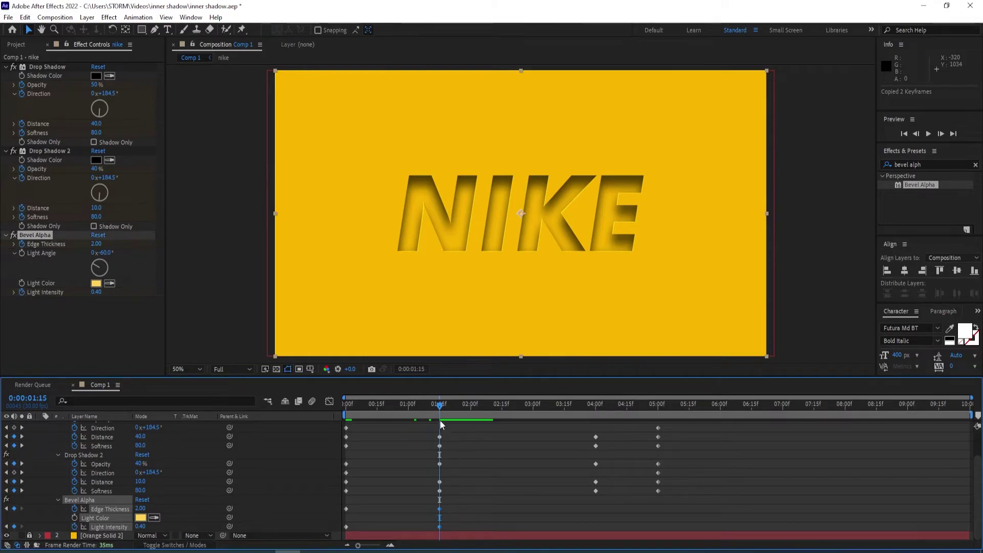
Keyframe Edge Thickness and Light Intensity to 0 at 5:00
{"action": "left_click_drag", "start_coordinate": [440, 400], "coordinate": [595, 409]}
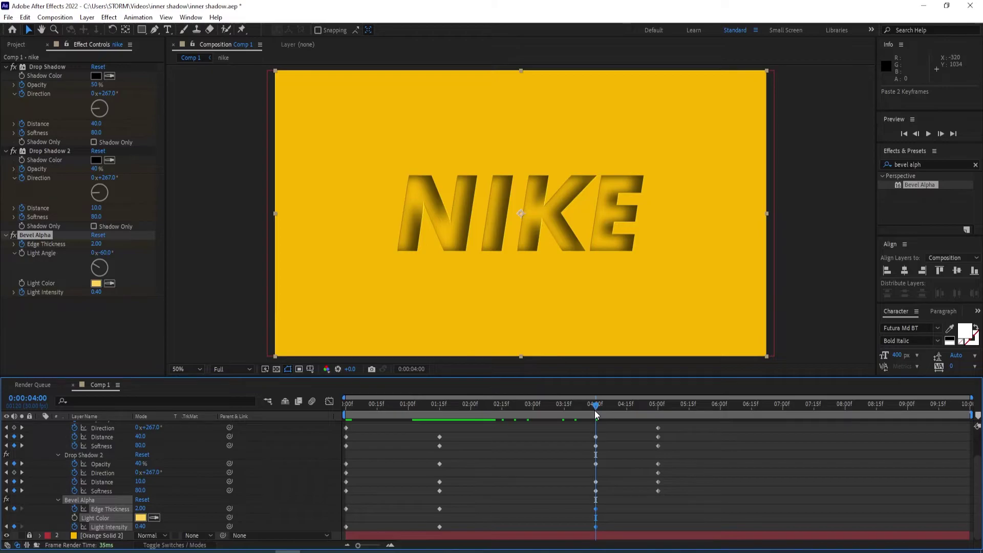
{"action": "left_click_drag", "start_coordinate": [601, 418], "coordinate": [657, 411]}
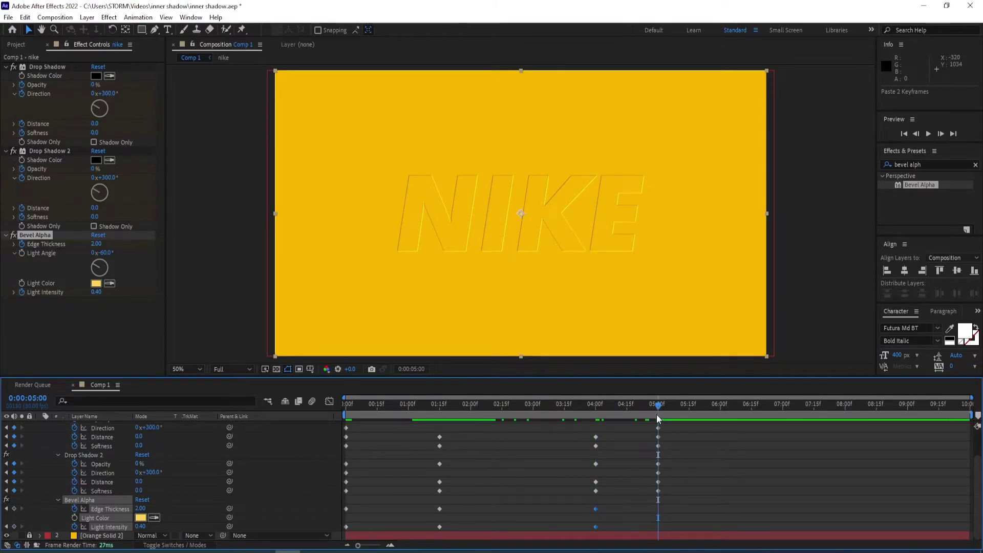
{"action": "left_click", "coordinate": [141, 509]}
{"action": "type", "text": "0"}
{"action": "key", "text": "Return"}
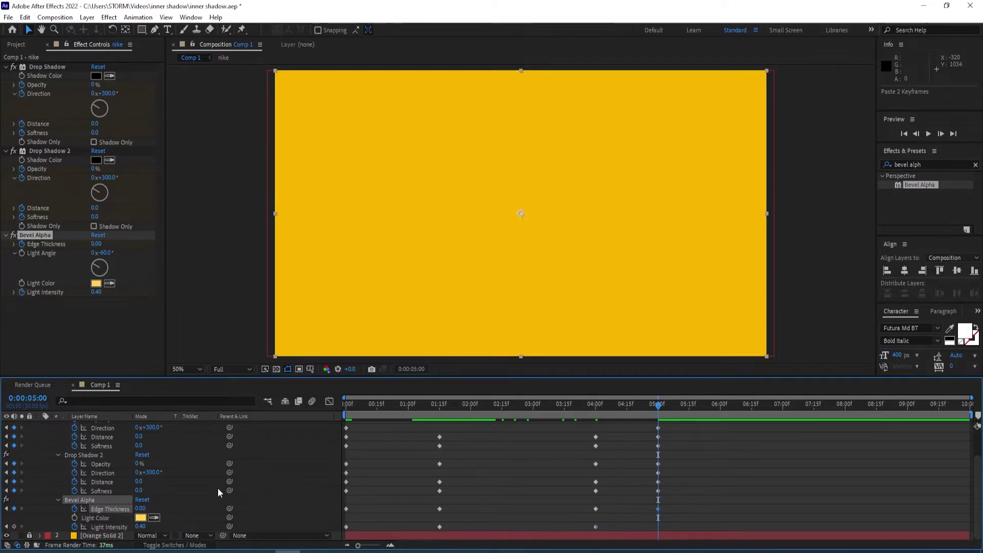
{"action": "left_click", "coordinate": [140, 527]}
{"action": "key", "text": "Return"}
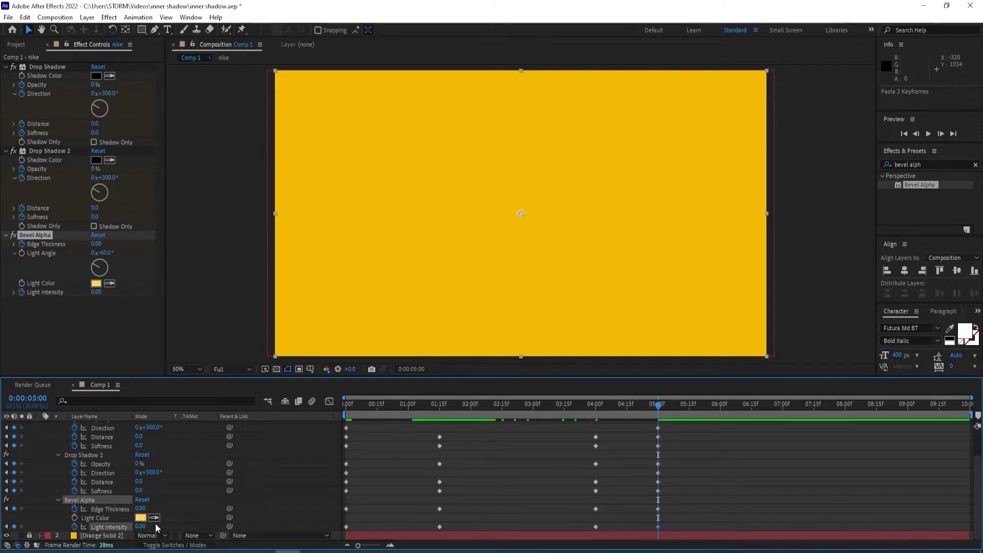
{"action": "left_click_drag", "start_coordinate": [657, 410], "coordinate": [346, 427]}
Preview the animation and end the work area at 5:00 with N
{"action": "key", "text": "space"}
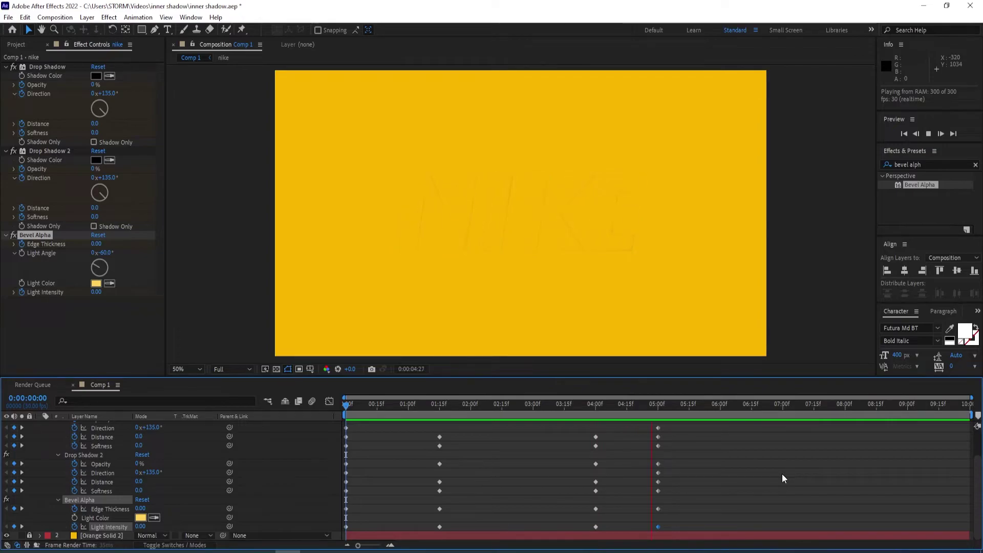
{"action": "left_click", "coordinate": [705, 405]}
{"action": "left_click_drag", "start_coordinate": [705, 406], "coordinate": [659, 404]}
{"action": "key", "text": "n"}
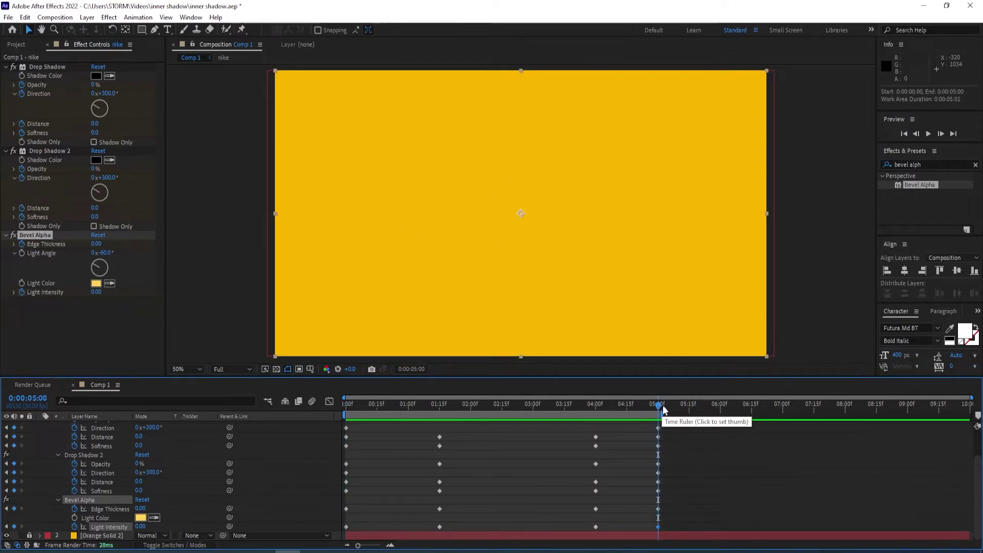
{"action": "key", "text": "space"}
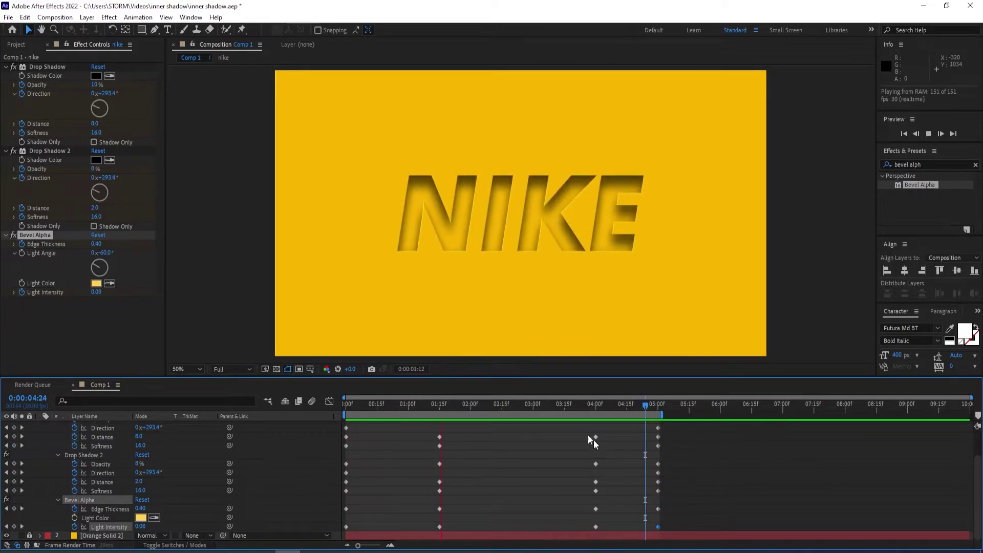
{"action": "left_click", "coordinate": [470, 405]}
Return to the start, zoom the view to 25%, collapse properties, and duplicate the nike layer
{"action": "key", "text": "Home"}
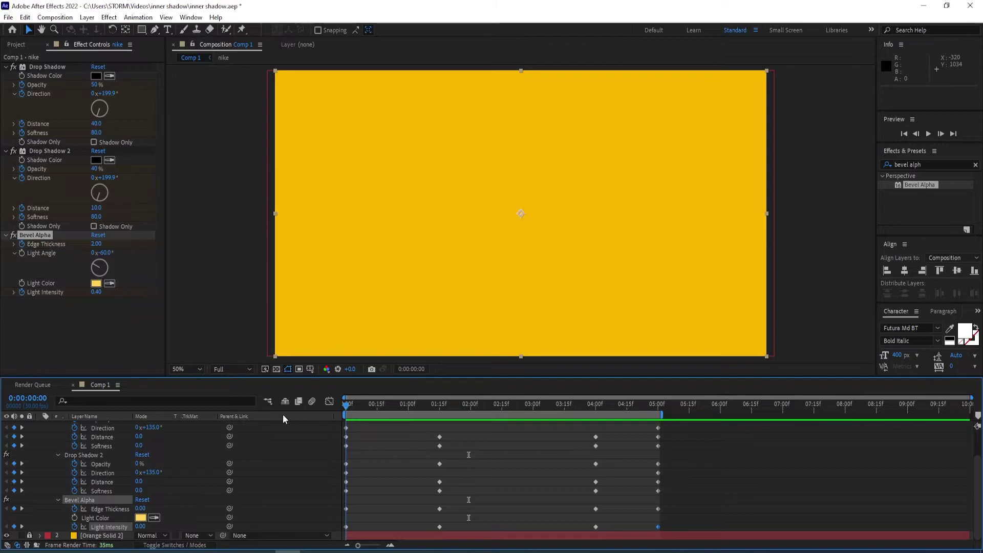
{"action": "key", "text": "comma"}
{"action": "key", "text": "u"}
{"action": "key", "text": "u"}
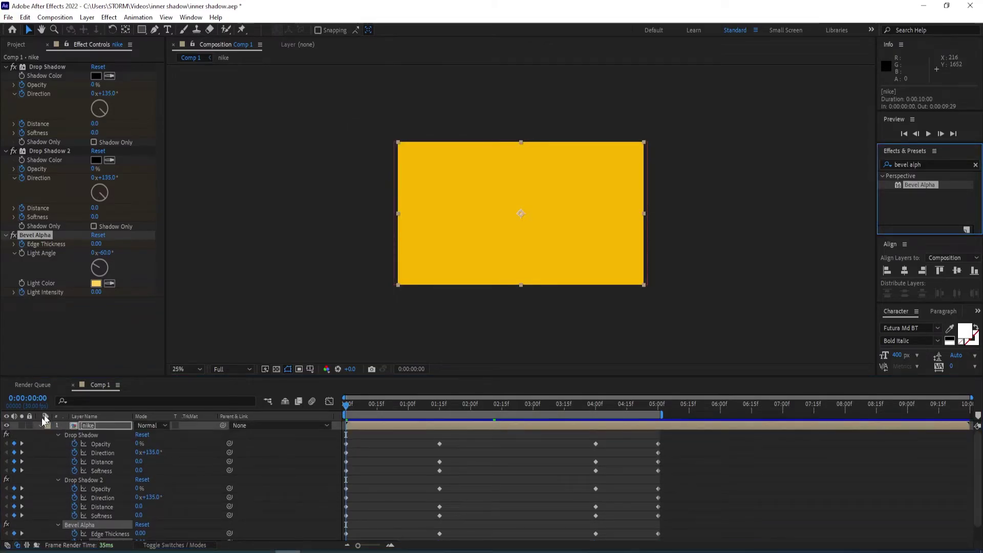
{"action": "left_click", "coordinate": [78, 427]}
{"action": "left_click", "coordinate": [77, 429]}
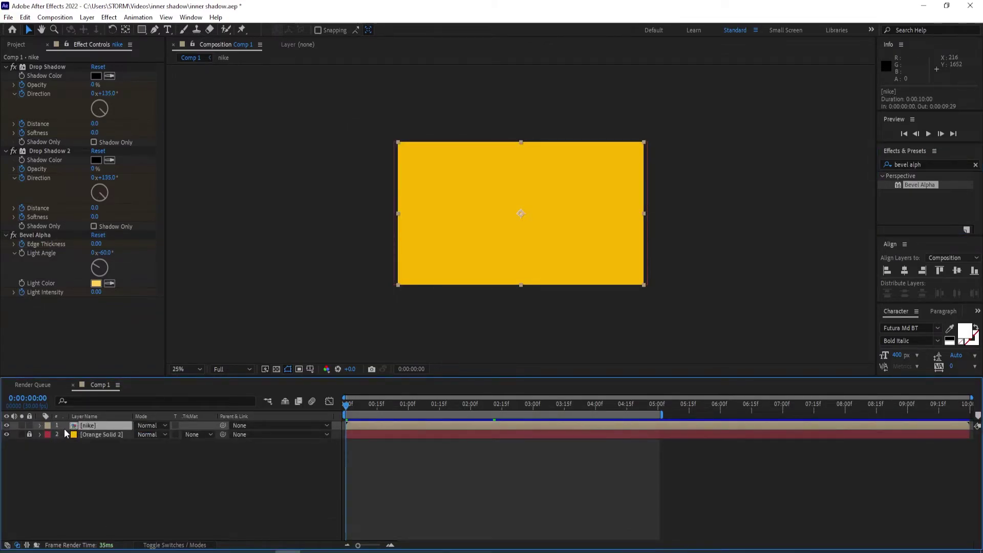
{"action": "key", "text": "ctrl+d"}
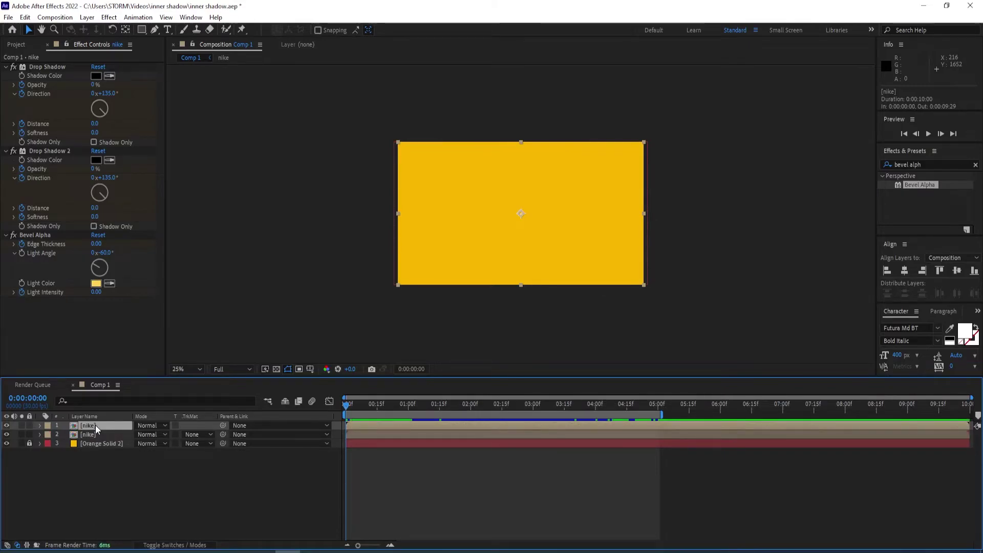
On the duplicated nike layer, clear Drop Shadow, Drop Shadow 2 and Bevel Alpha via Edit > Clear
{"action": "left_click", "coordinate": [91, 434]}
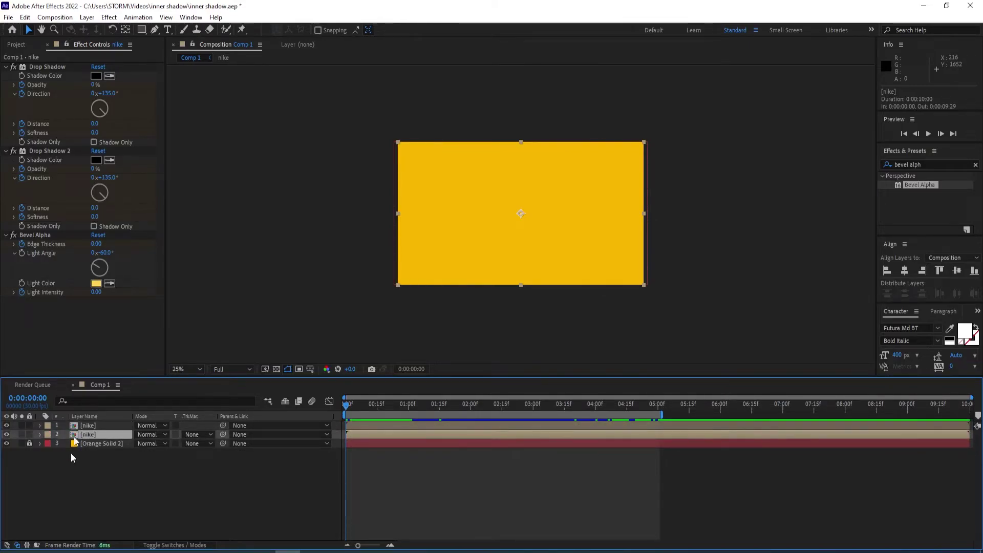
{"action": "left_click", "coordinate": [48, 67]}
{"action": "left_click", "coordinate": [47, 150], "text": "ctrl"}
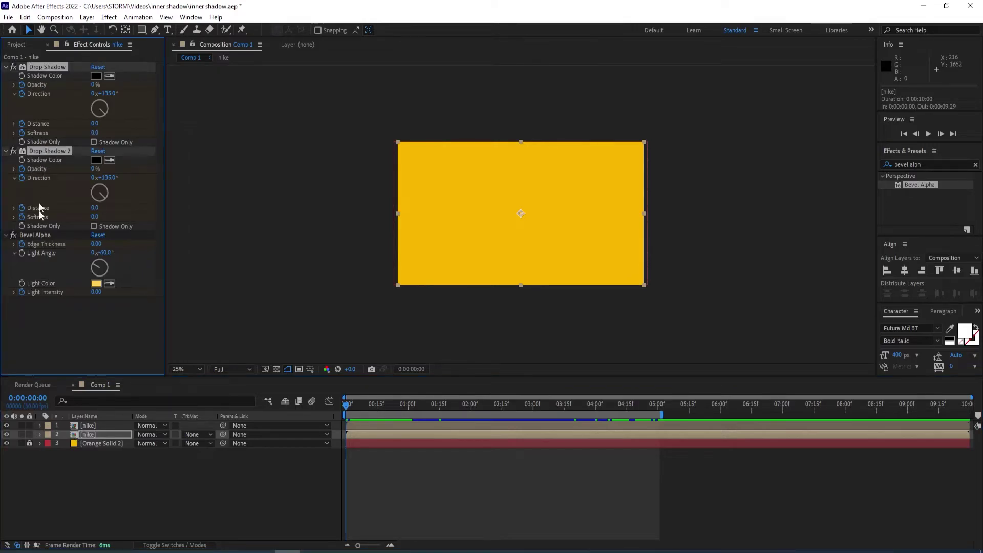
{"action": "left_click", "coordinate": [37, 235], "text": "ctrl"}
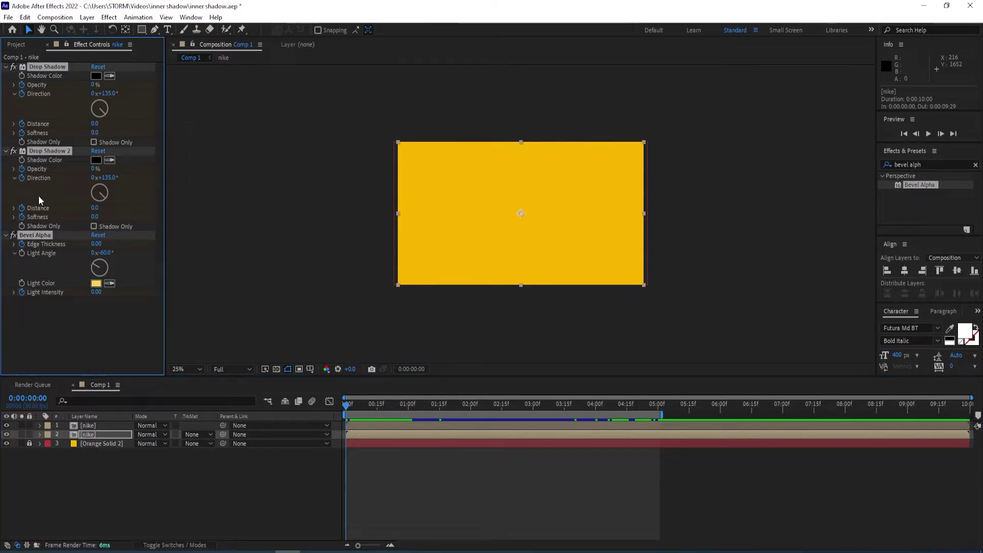
{"action": "left_click", "coordinate": [24, 18]}
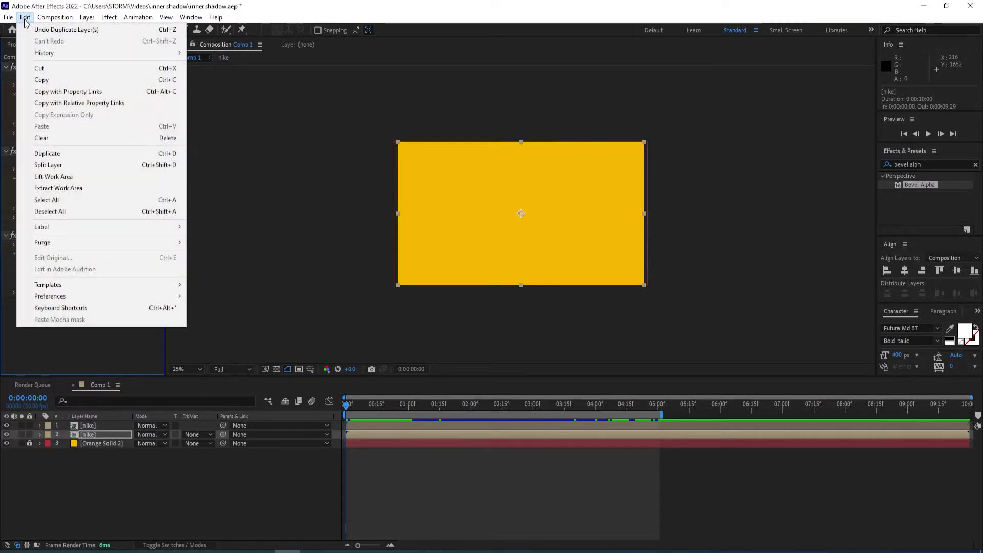
{"action": "left_click", "coordinate": [164, 140]}
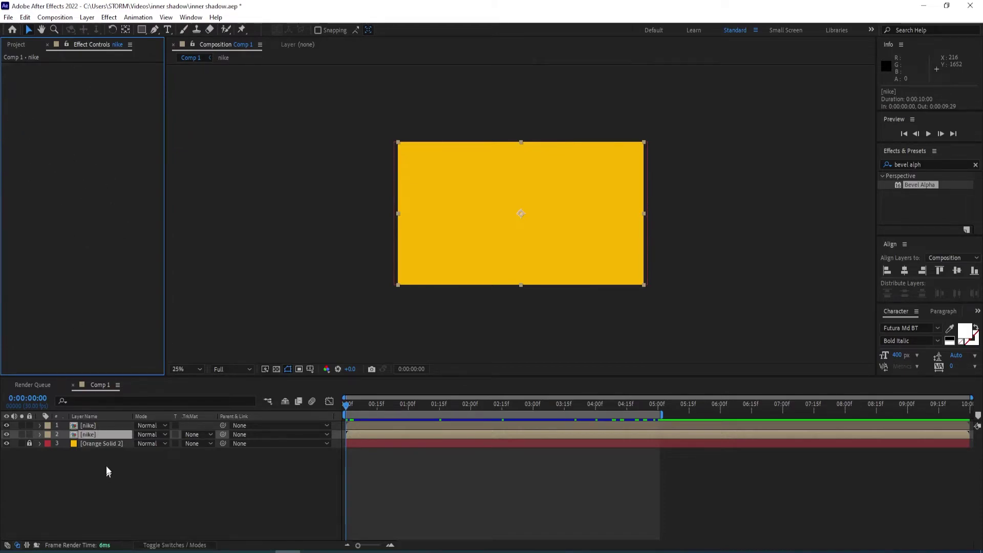
Apply the Fill effect to the second nike layer, viewing at 1:15
{"action": "left_click", "coordinate": [91, 437]}
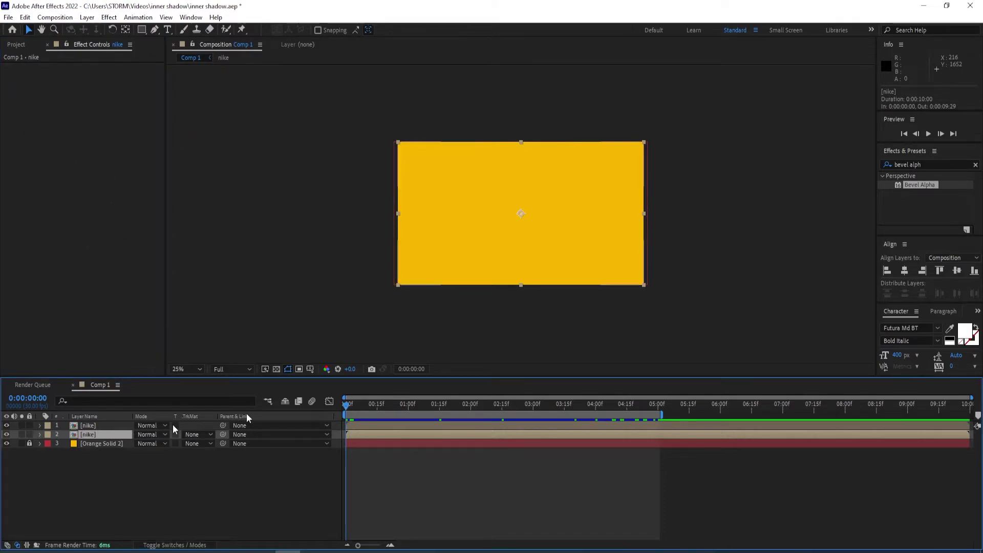
{"action": "left_click", "coordinate": [914, 164]}
{"action": "type", "text": "fill"}
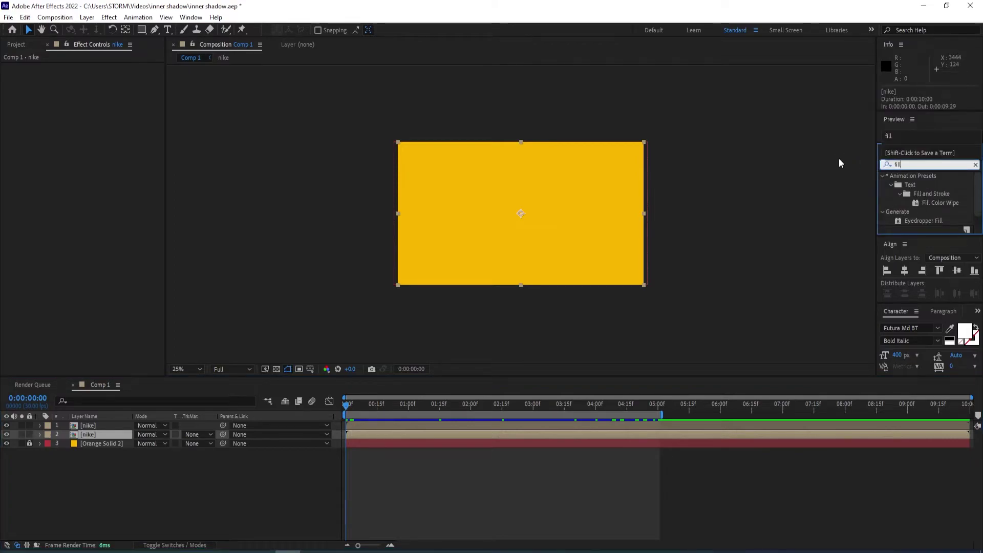
{"action": "left_click_drag", "start_coordinate": [346, 405], "coordinate": [441, 407]}
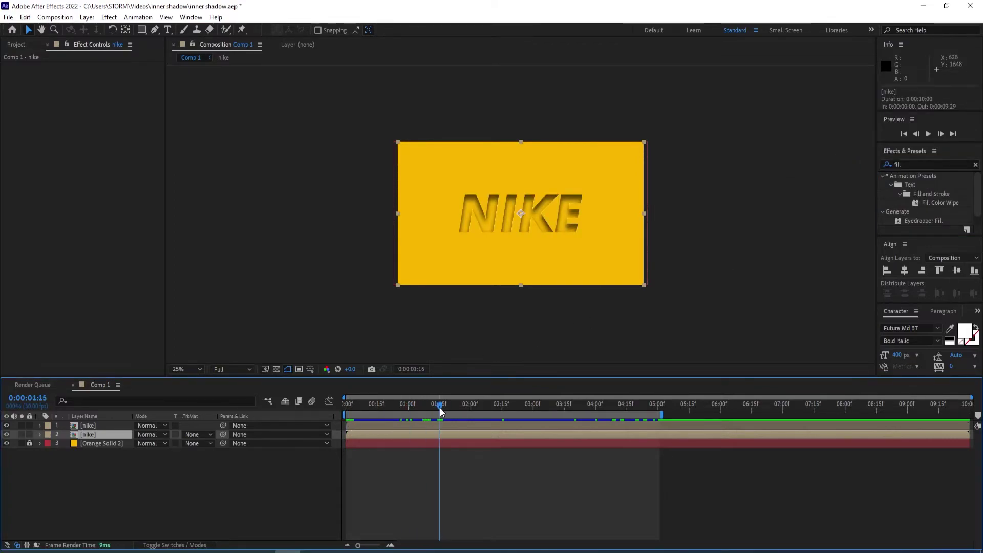
{"action": "scroll", "coordinate": [936, 208], "scroll_direction": "down", "scroll_amount": 1}
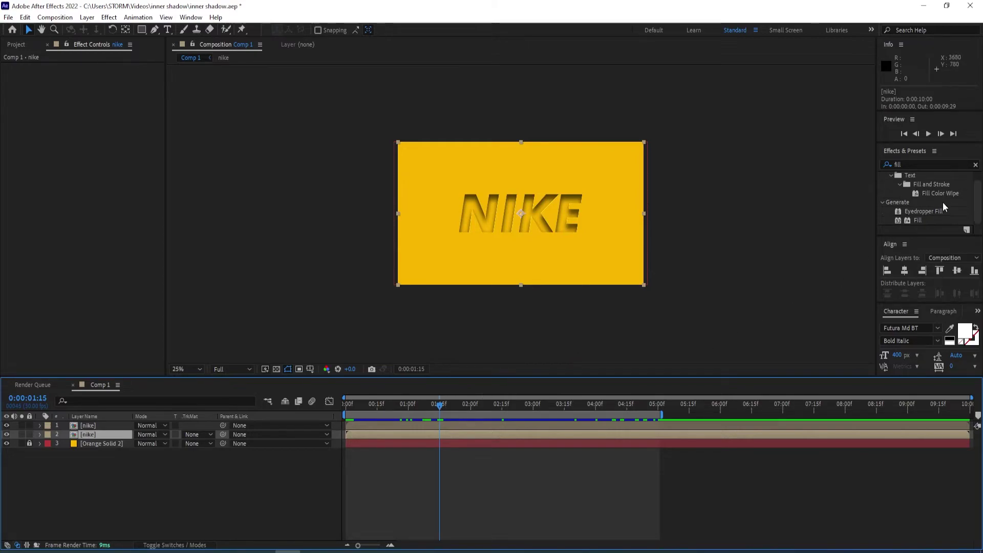
{"action": "double_click", "coordinate": [917, 220]}
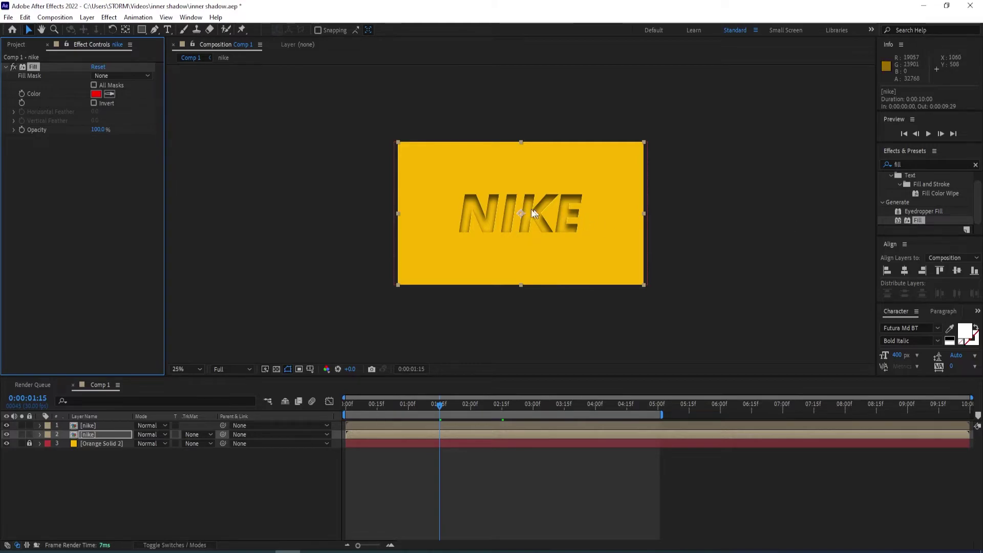
Set the Fill colour to black and search Effects & Presets for 'radial fast'
{"action": "left_click", "coordinate": [96, 94]}
{"action": "left_click_drag", "start_coordinate": [747, 395], "coordinate": [732, 425]}
{"action": "left_click", "coordinate": [950, 294]}
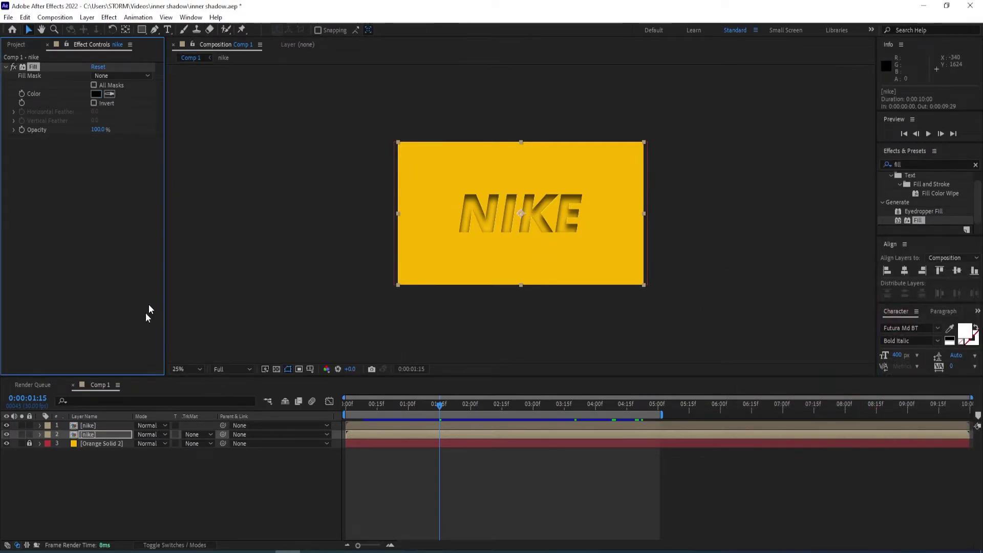
{"action": "double_click", "coordinate": [916, 162]}
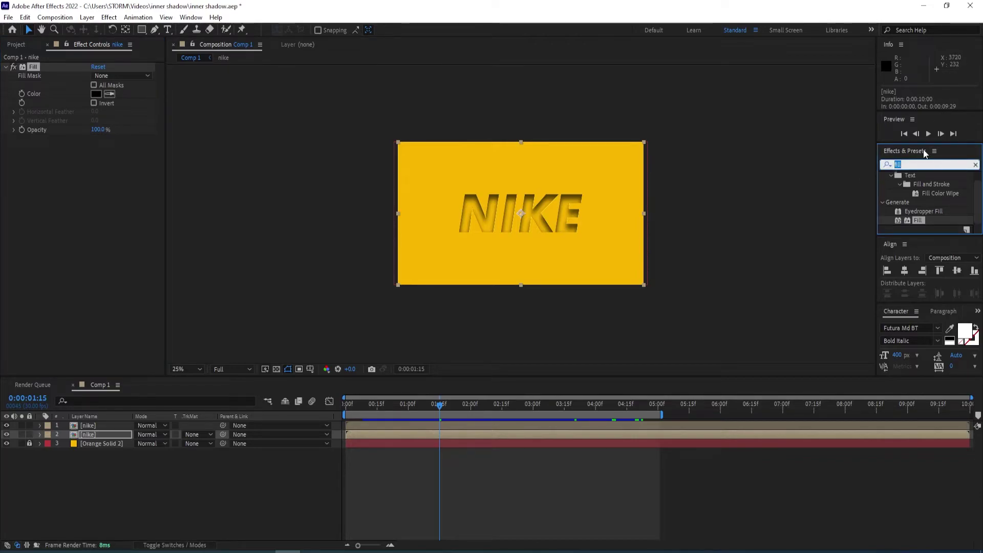
{"action": "type", "text": "radial fast"}
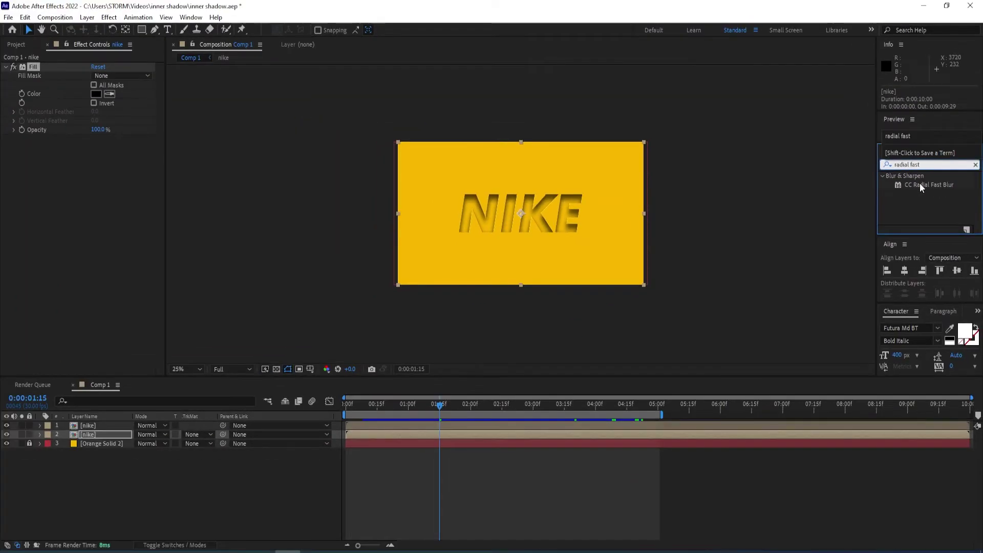
Apply CC Radial Fast Blur to the nike layer with Amount 80
{"action": "left_click", "coordinate": [923, 189]}
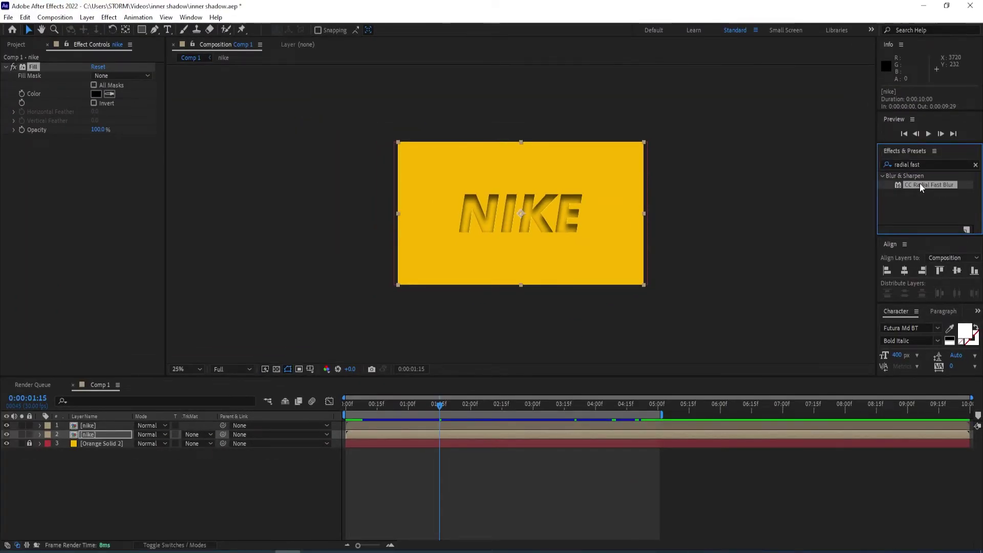
{"action": "double_click", "coordinate": [919, 184]}
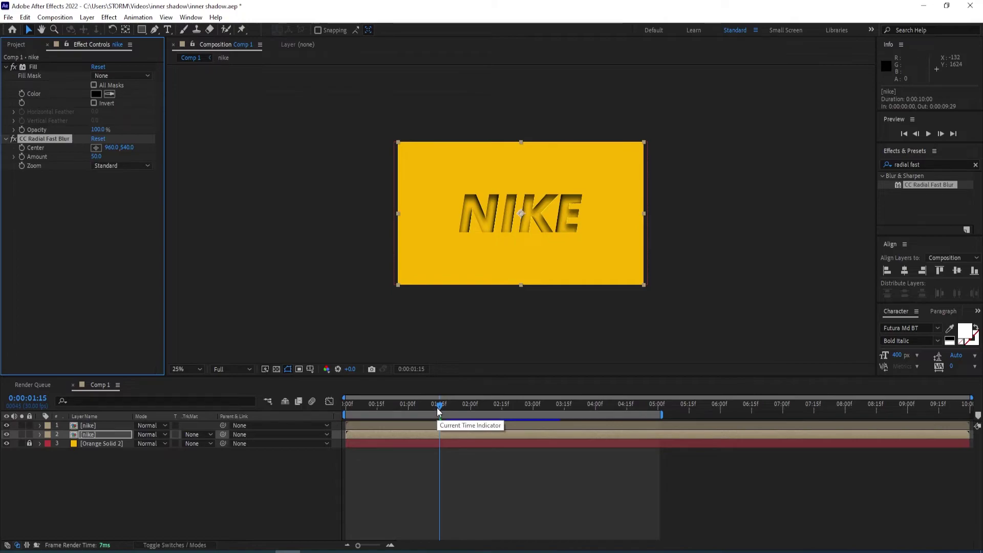
{"action": "left_click", "coordinate": [98, 156]}
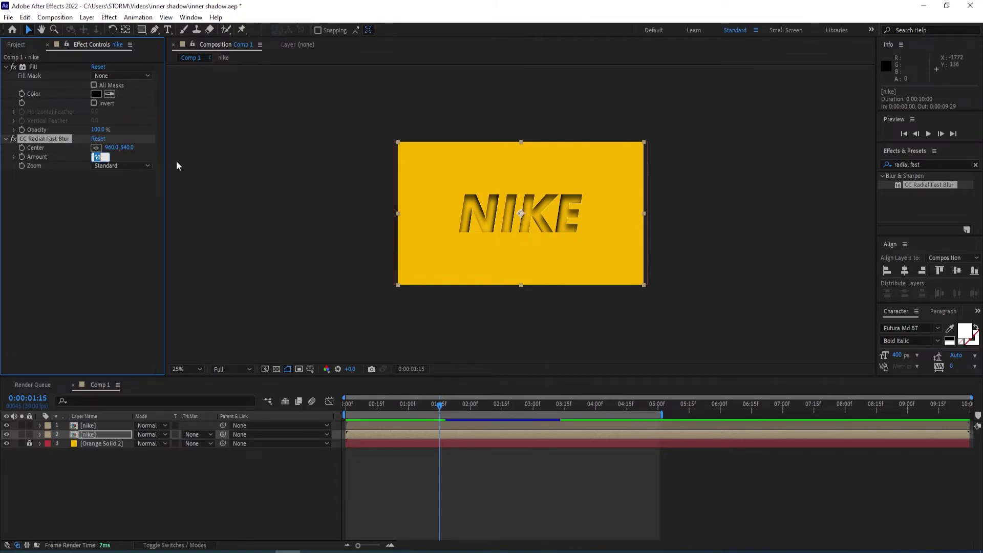
{"action": "type", "text": "80"}
{"action": "key", "text": "Return"}
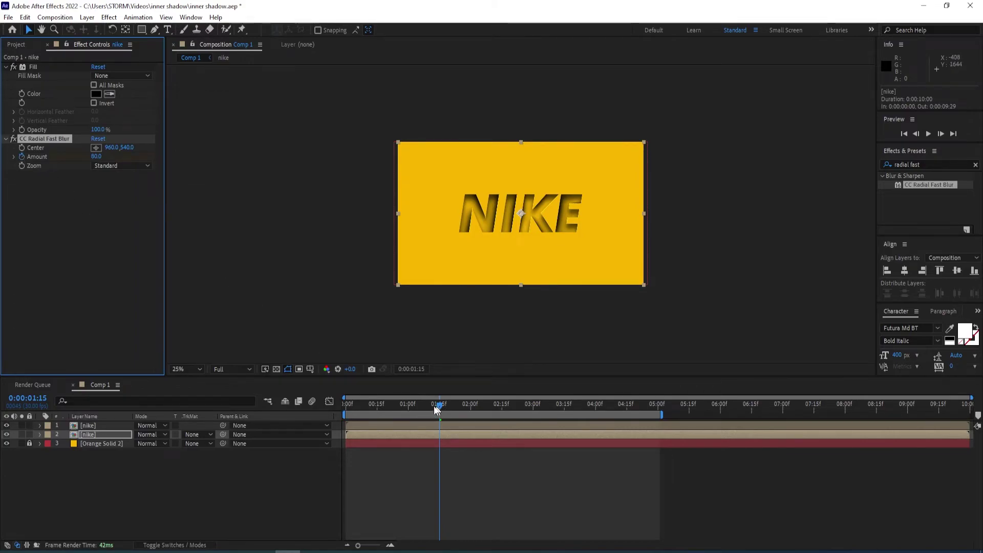
Keyframe the blur Amount to 0 at 0:00
{"action": "left_click", "coordinate": [308, 404]}
{"action": "key", "text": "Home"}
{"action": "left_click", "coordinate": [97, 156]}
{"action": "type", "text": "0"}
{"action": "key", "text": "Return"}
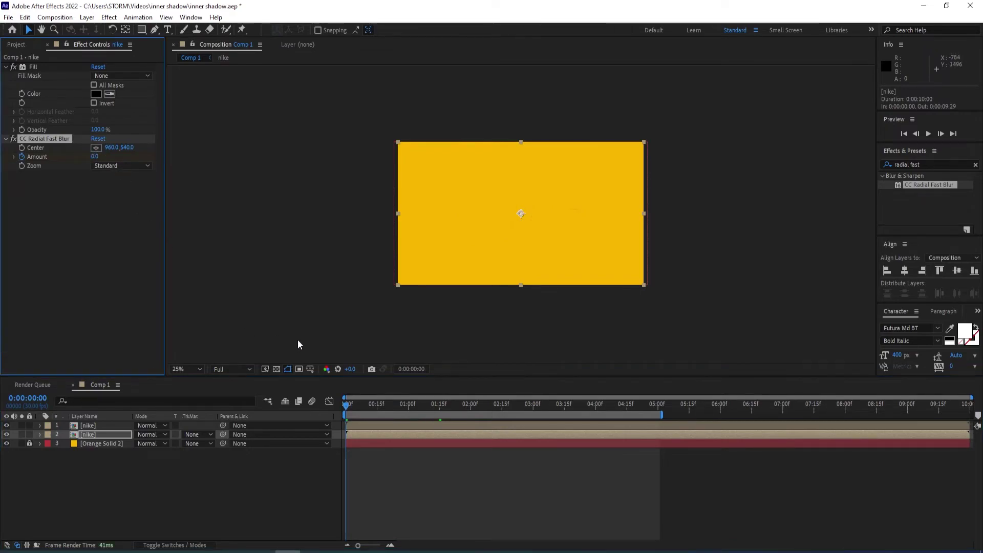
At 1:15, keyframe the blur Center near the top-left at 108,92
{"action": "left_click", "coordinate": [409, 404]}
{"action": "left_click_drag", "start_coordinate": [416, 405], "coordinate": [441, 403]}
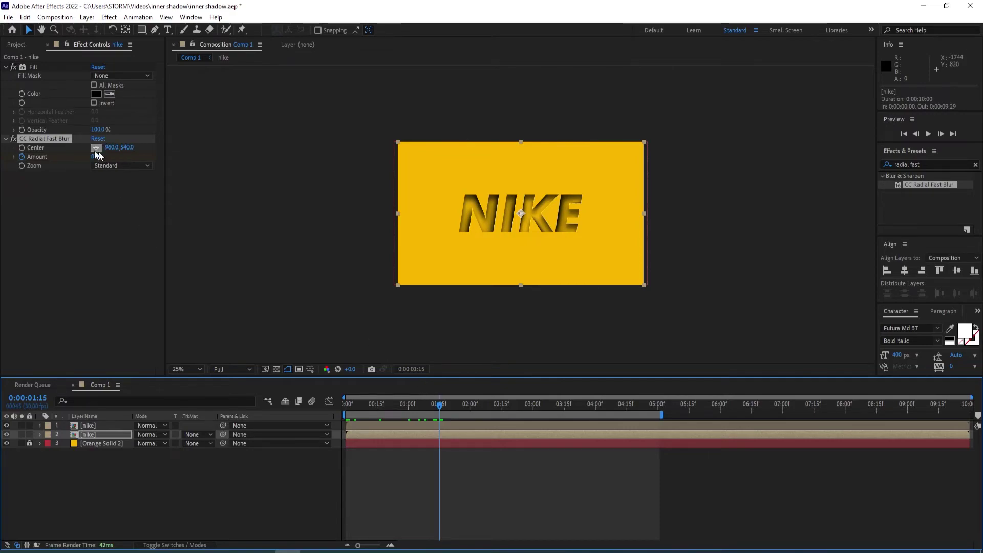
{"action": "left_click", "coordinate": [22, 148]}
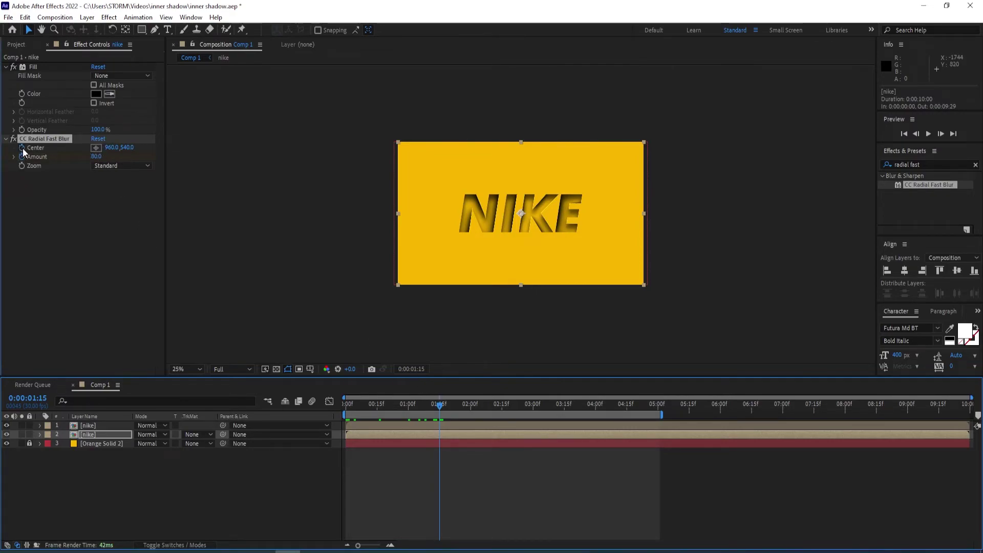
{"action": "left_click", "coordinate": [96, 149]}
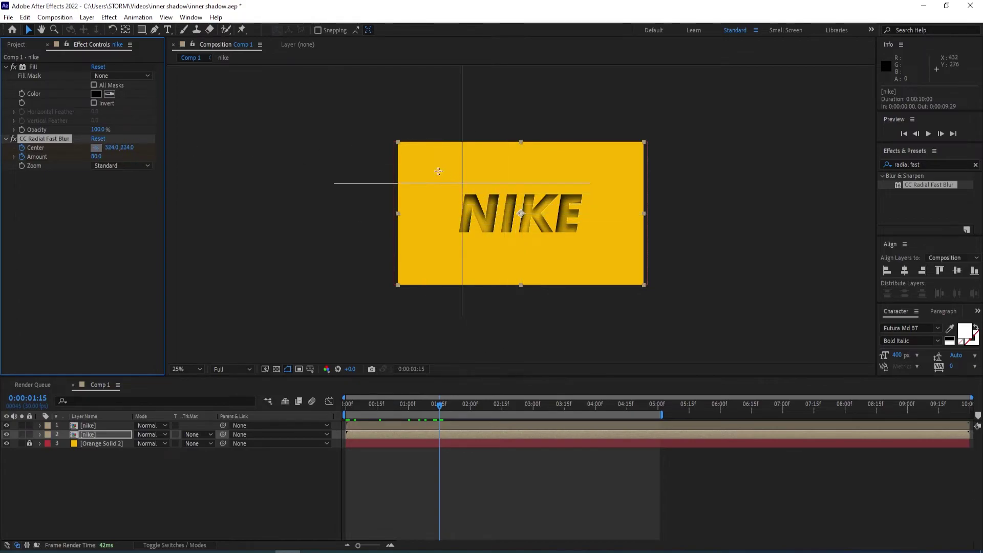
{"action": "left_click", "coordinate": [411, 154]}
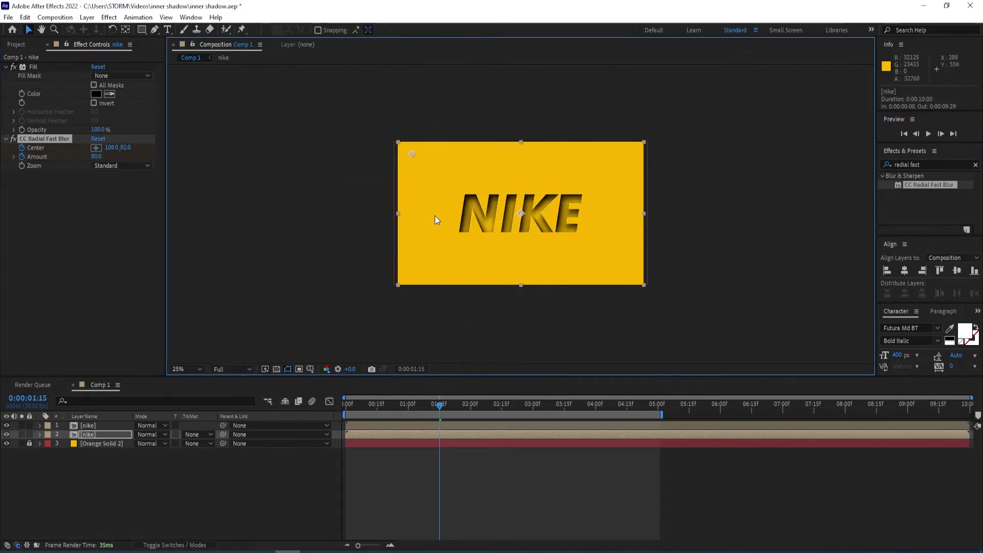
Move the Center keyframe to the start and, around 2 seconds, place the blur centre past the right edge
{"action": "key", "text": "u"}
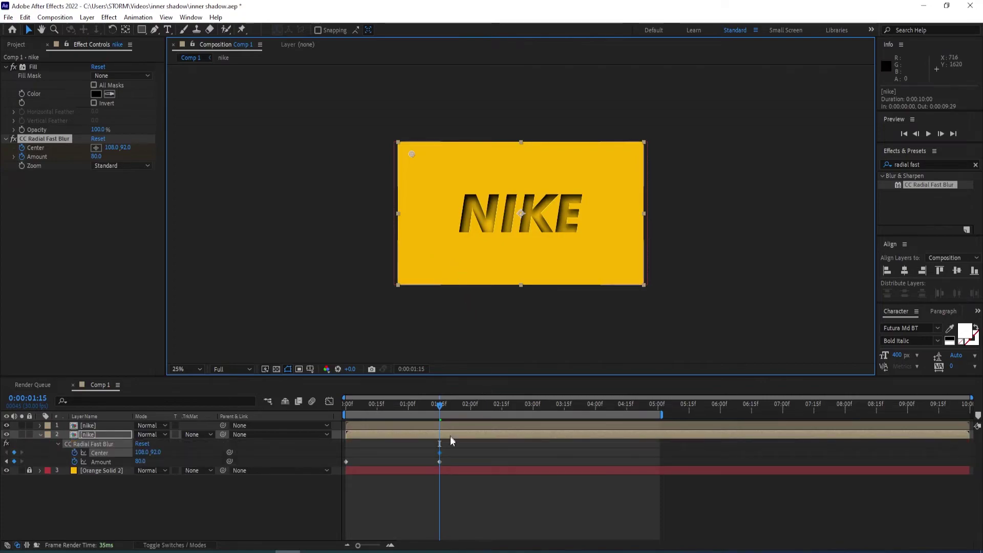
{"action": "left_click_drag", "start_coordinate": [439, 454], "coordinate": [348, 453]}
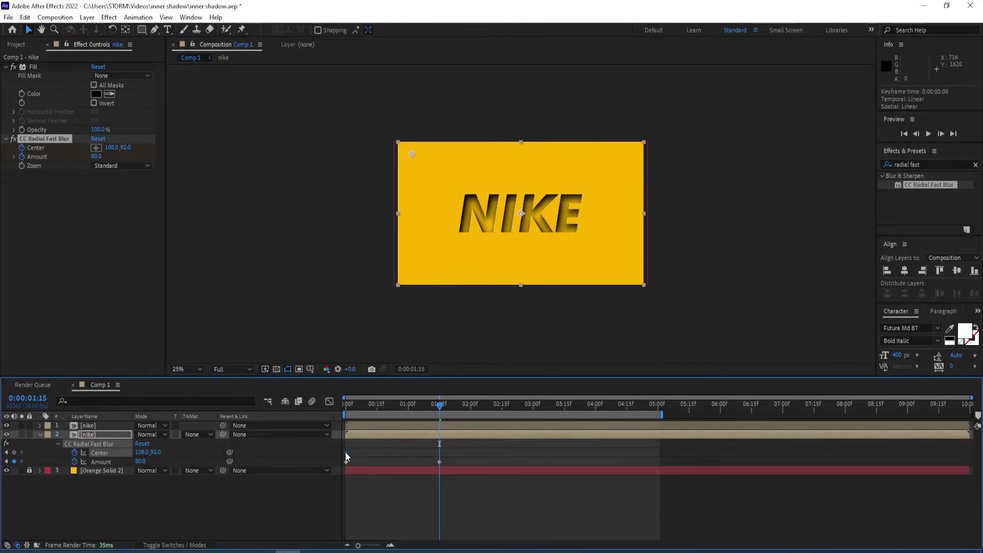
{"action": "left_click_drag", "start_coordinate": [440, 405], "coordinate": [500, 409]}
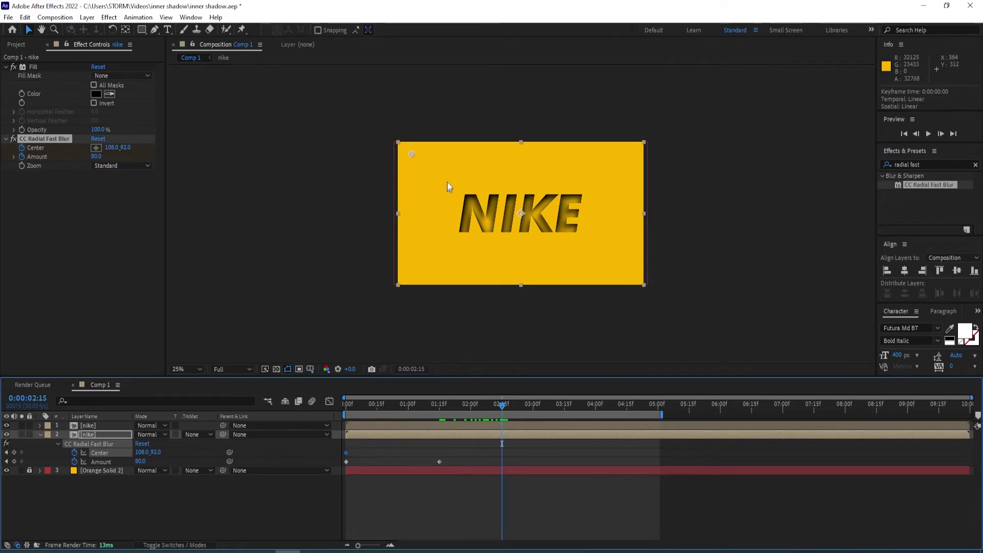
{"action": "left_click_drag", "start_coordinate": [411, 156], "coordinate": [677, 167]}
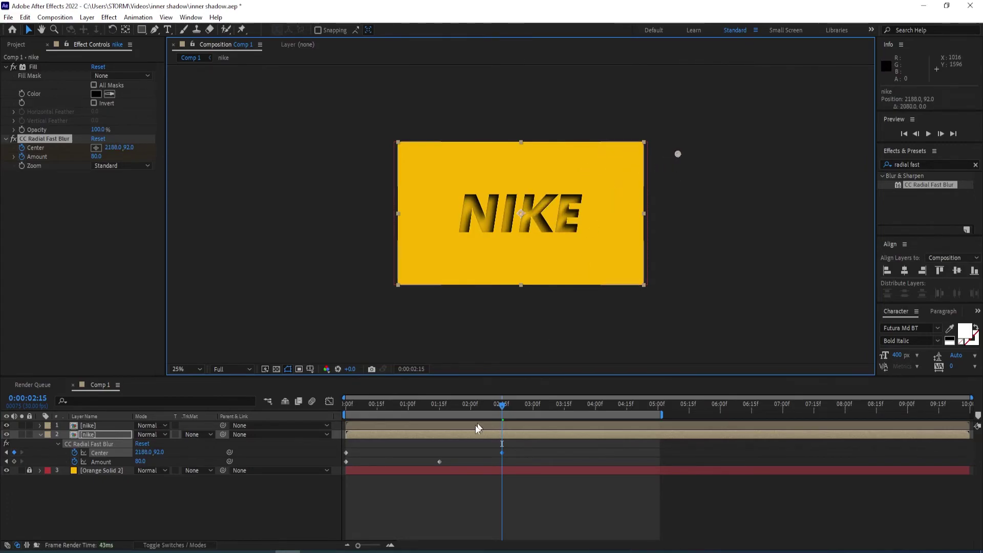
At 5:00, move the blur centre down to 2188,568 and preview from the start
{"action": "left_click_drag", "start_coordinate": [502, 406], "coordinate": [659, 415]}
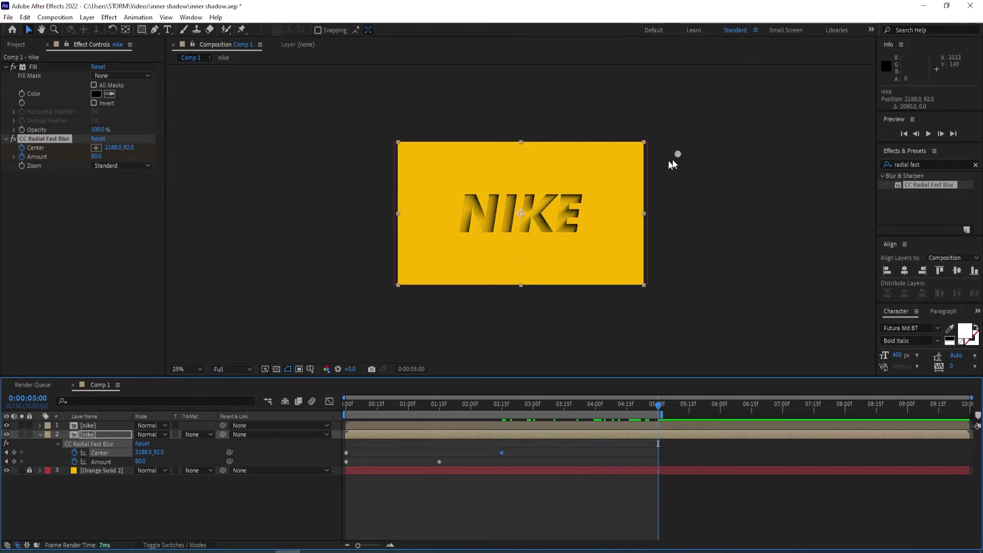
{"action": "left_click_drag", "start_coordinate": [677, 155], "coordinate": [683, 219]}
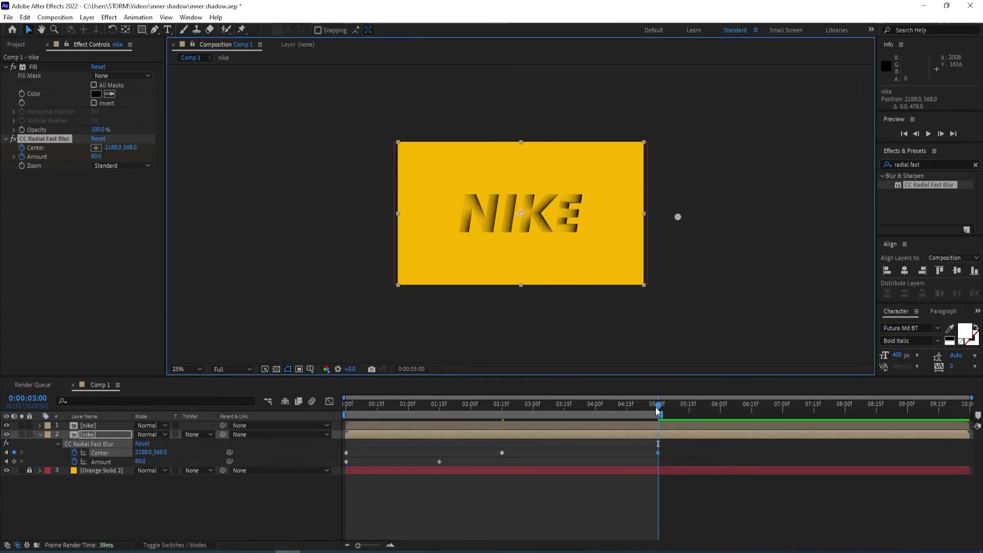
{"action": "left_click", "coordinate": [214, 446]}
{"action": "key", "text": "Home"}
{"action": "key", "text": "space"}
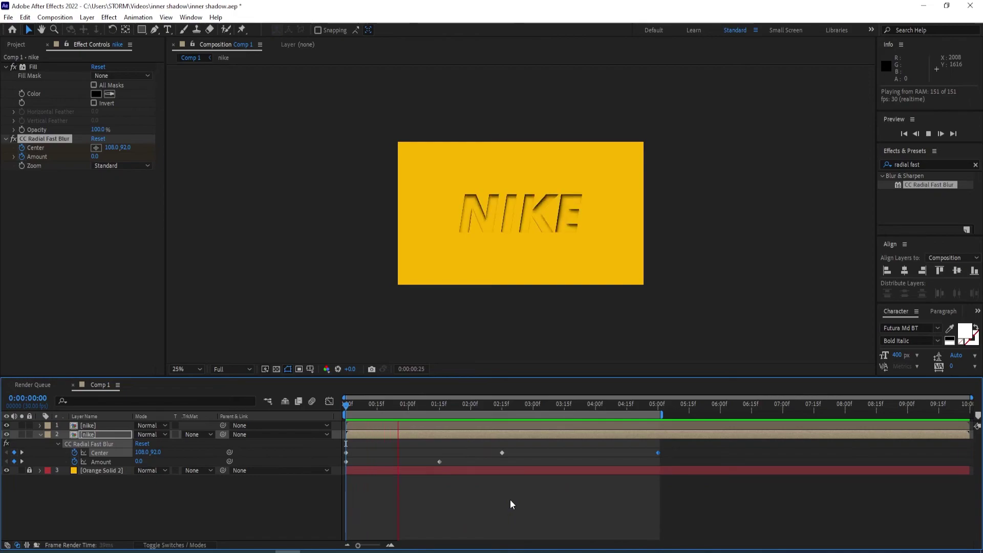
{"action": "key", "text": "space"}
{"action": "left_click_drag", "start_coordinate": [533, 406], "coordinate": [662, 407]}
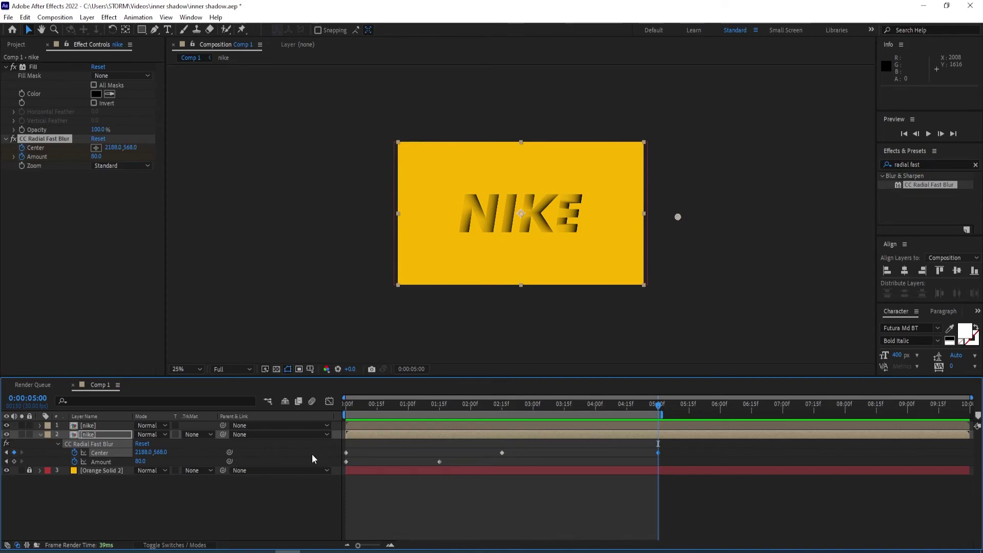
{"action": "key", "text": "t"}
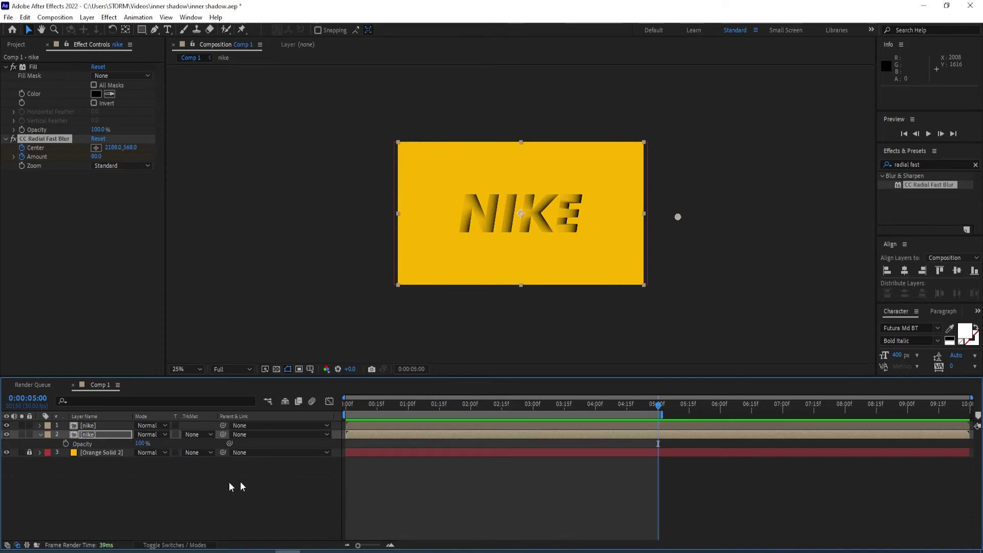
Keyframe Opacity at 100% at 4:10 and 0% at 5:00
{"action": "left_click", "coordinate": [65, 443]}
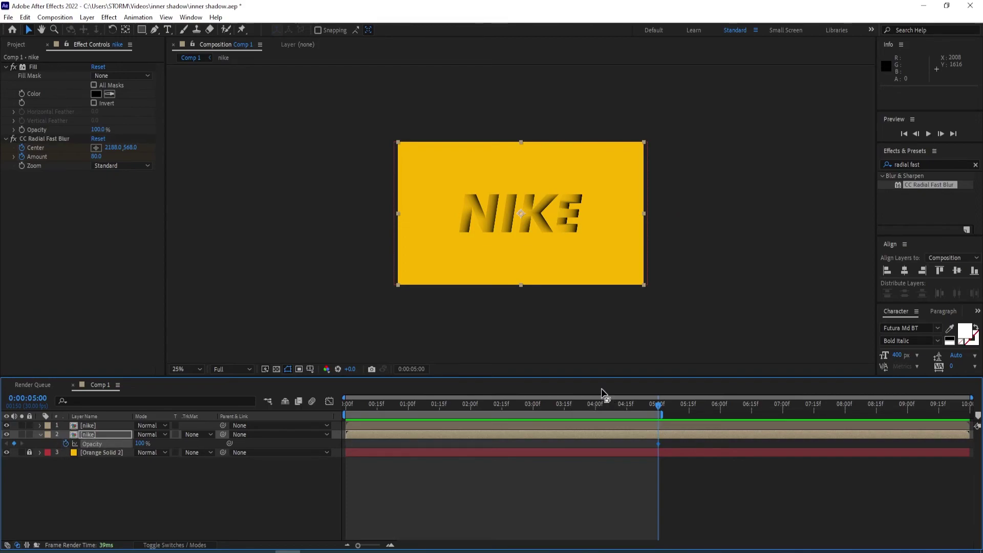
{"action": "key", "text": "shift+Page_Up"}
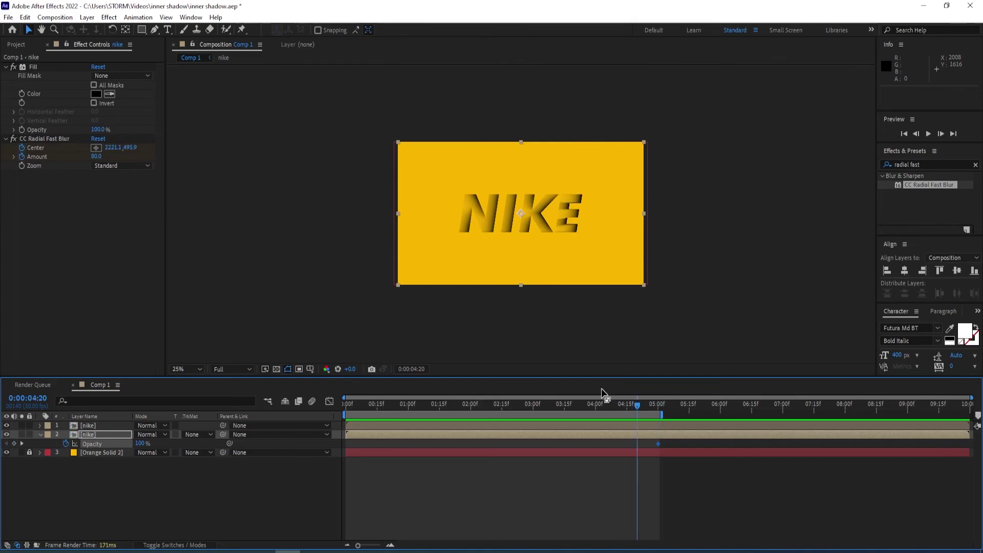
{"action": "key", "text": "shift+Page_Up"}
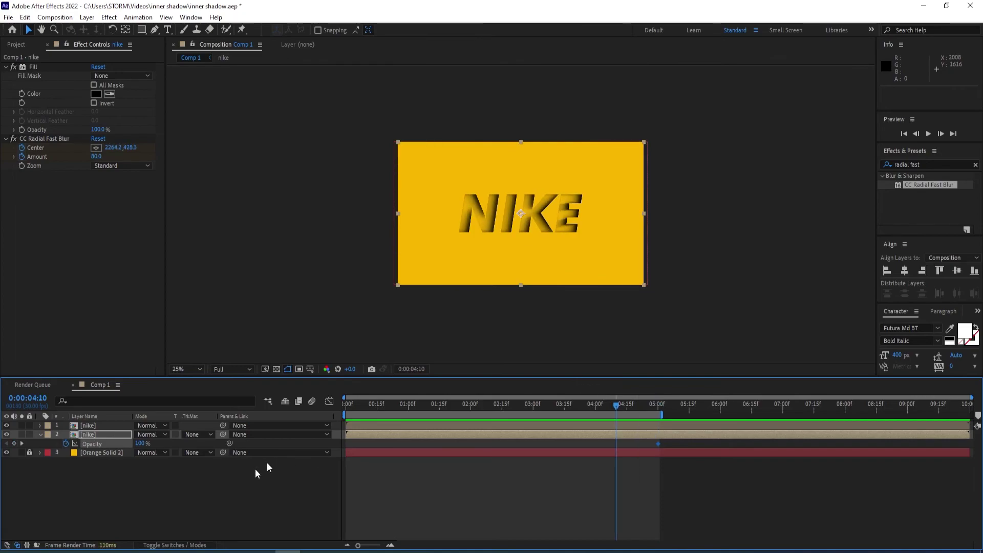
{"action": "left_click", "coordinate": [14, 443]}
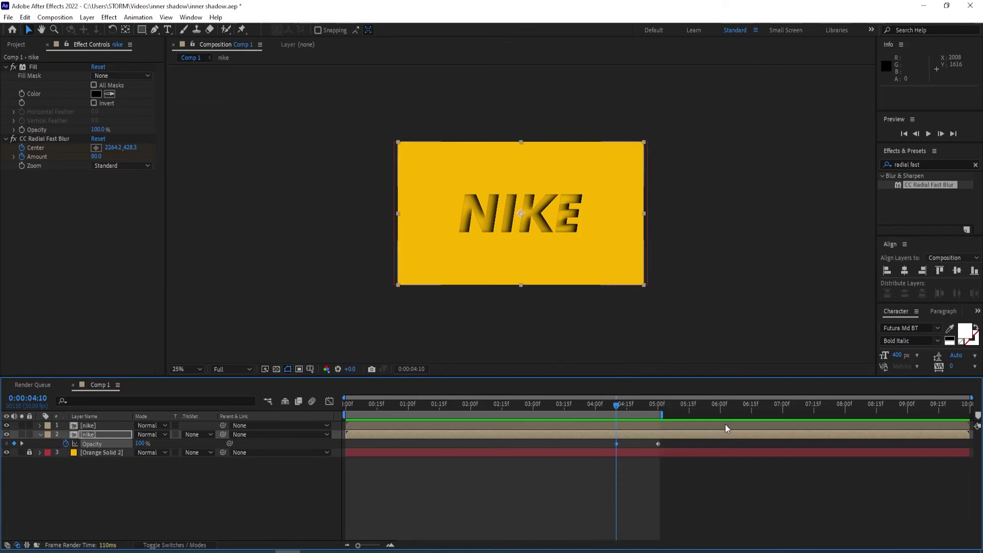
{"action": "left_click", "coordinate": [21, 443]}
{"action": "left_click", "coordinate": [139, 443]}
{"action": "type", "text": "0"}
{"action": "key", "text": "Return"}
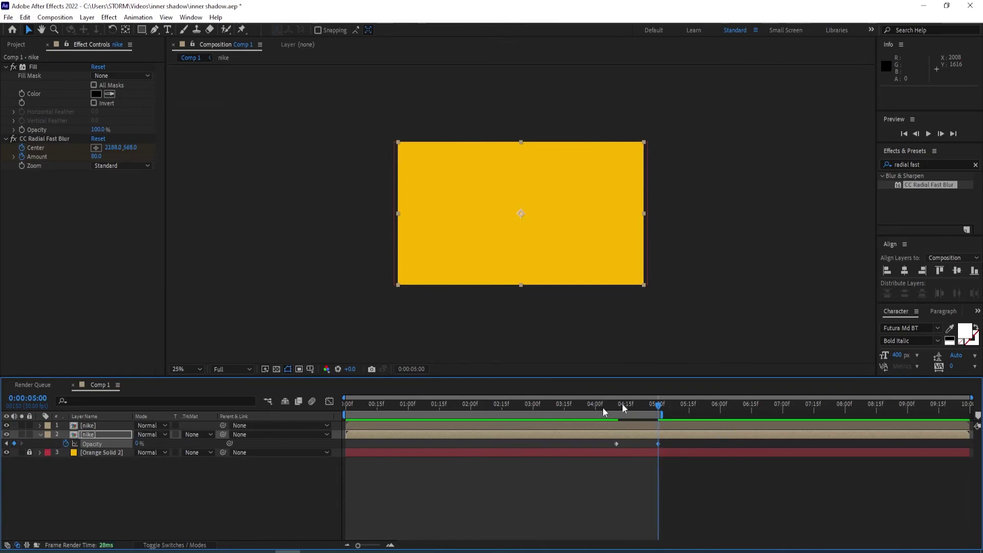
Add Opacity keyframes at 0:00 and 1:00 and start editing the opening opacity value
{"action": "left_click_drag", "start_coordinate": [658, 404], "coordinate": [321, 399]}
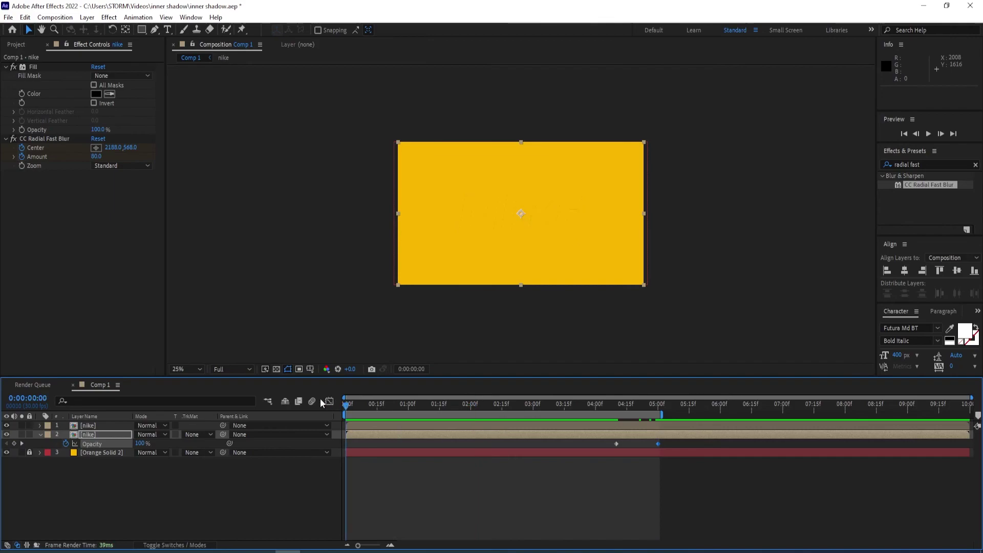
{"action": "left_click", "coordinate": [14, 443]}
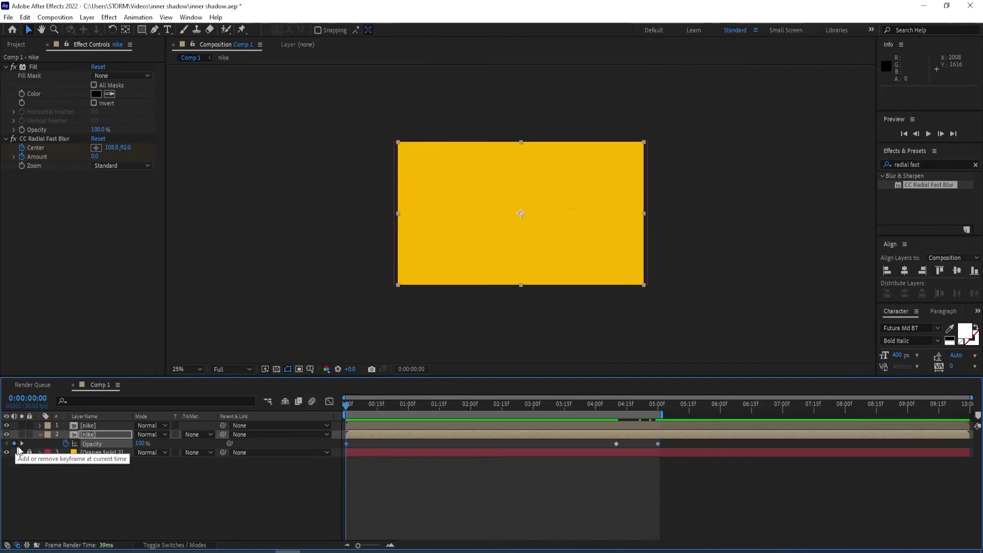
{"action": "left_click_drag", "start_coordinate": [348, 407], "coordinate": [408, 410]}
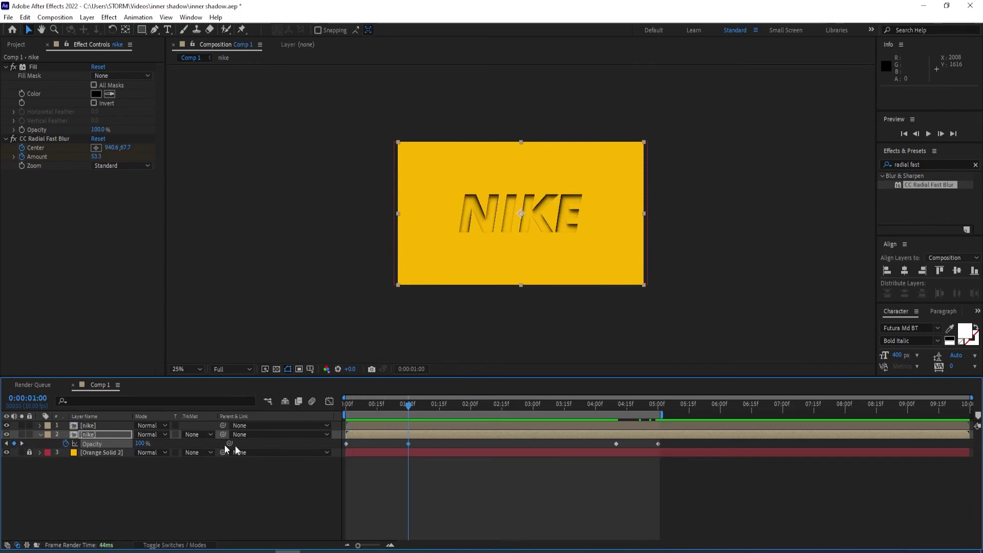
{"action": "left_click_drag", "start_coordinate": [408, 404], "coordinate": [328, 420]}
{"action": "left_click", "coordinate": [141, 444]}
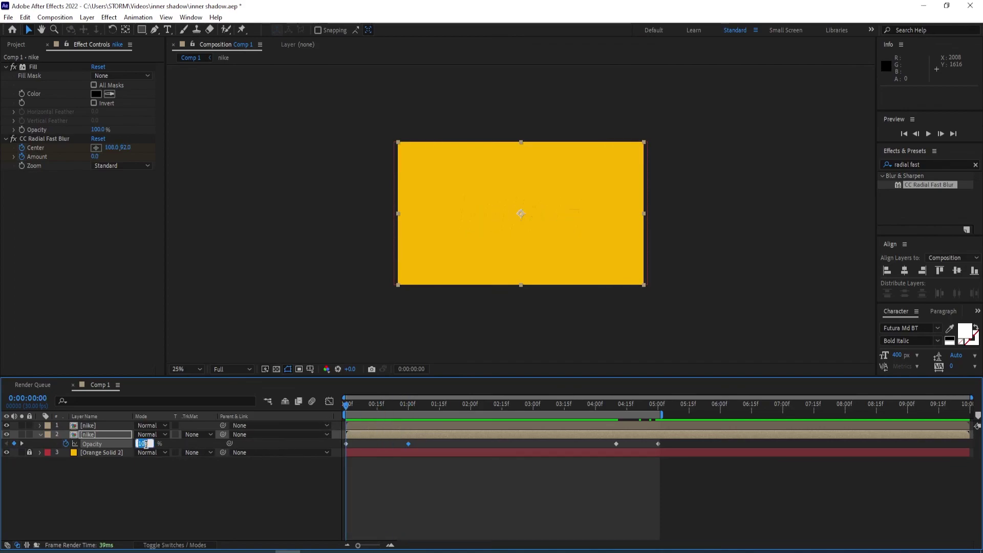